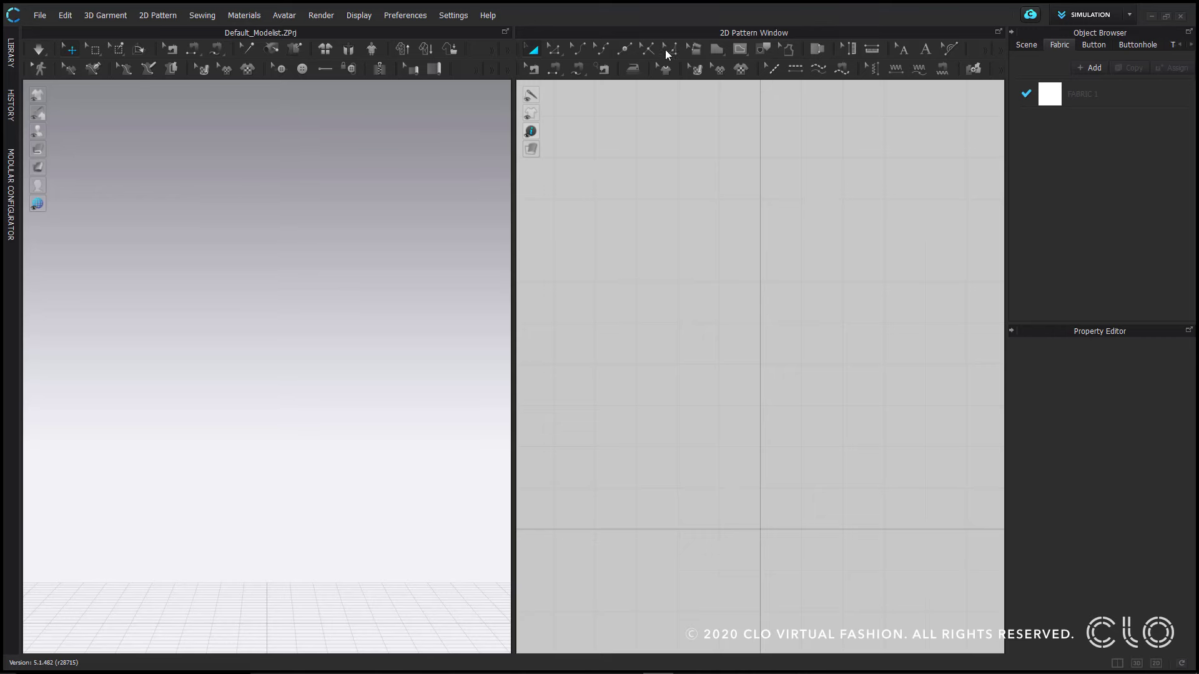
Open the User Settings dialog from the Settings menu.
click(458, 20)
click(465, 50)
Reopen Settings > User Settings to show the Graphic Options page.
click(457, 20)
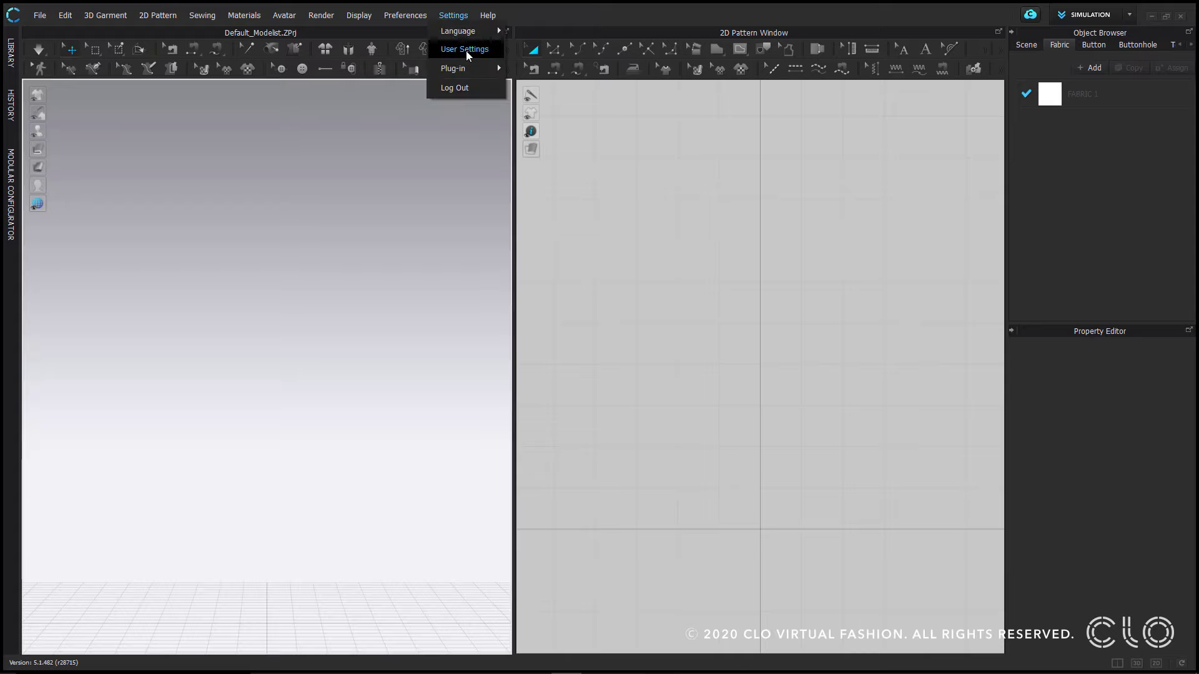
click(465, 50)
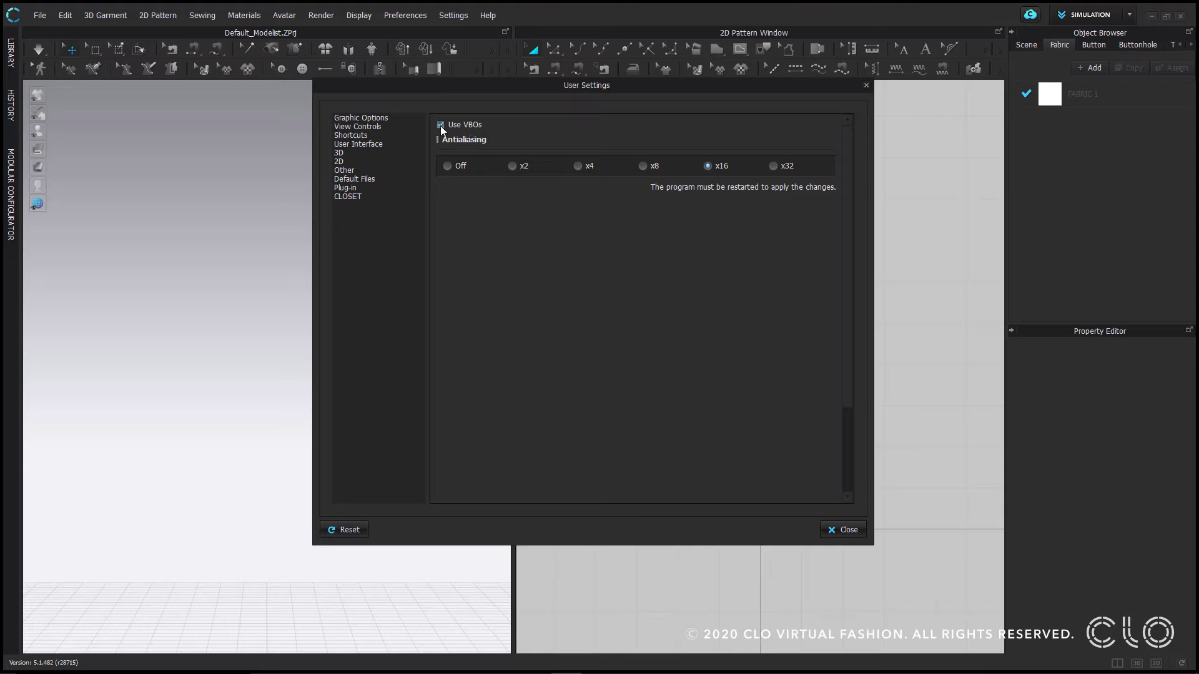
Turn Use VBOs off and back on, accepting restart notices, then move the dialog lower right.
click(441, 125)
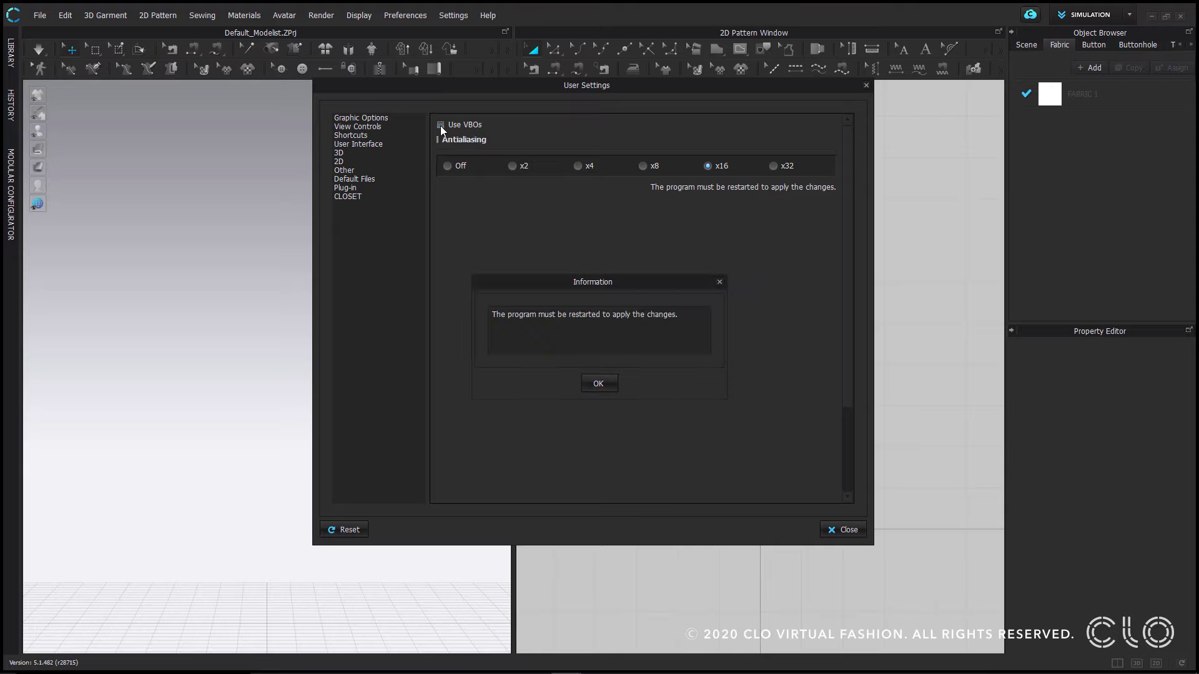
click(598, 384)
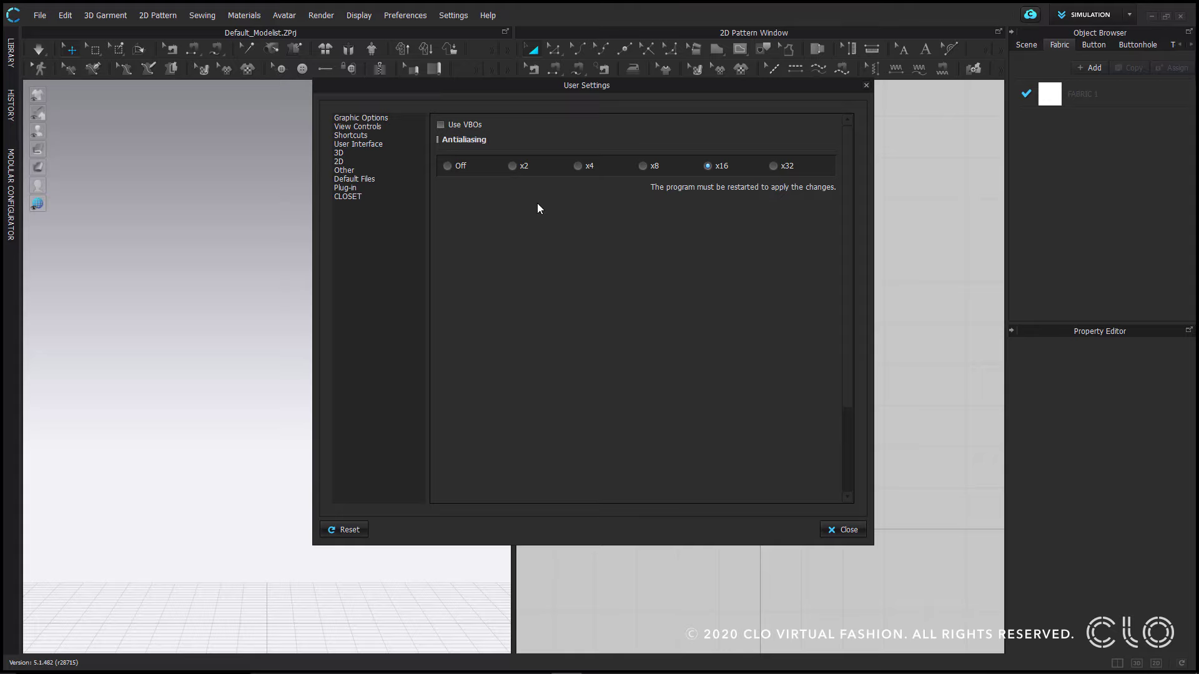
click(441, 125)
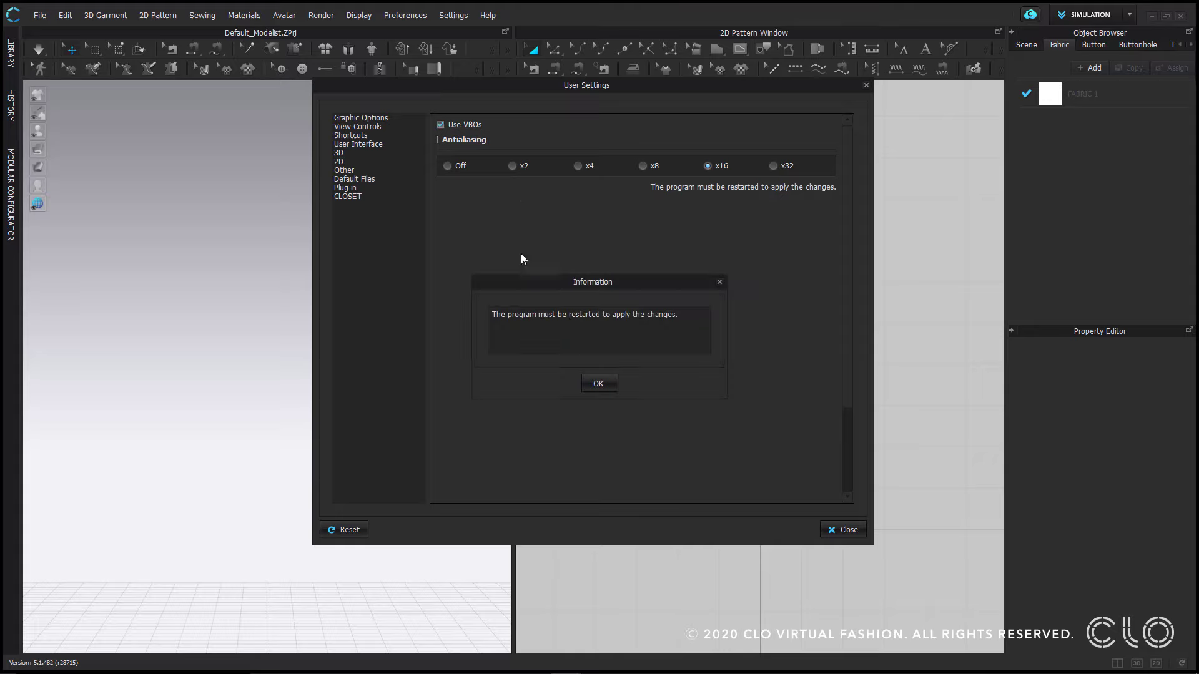
click(597, 384)
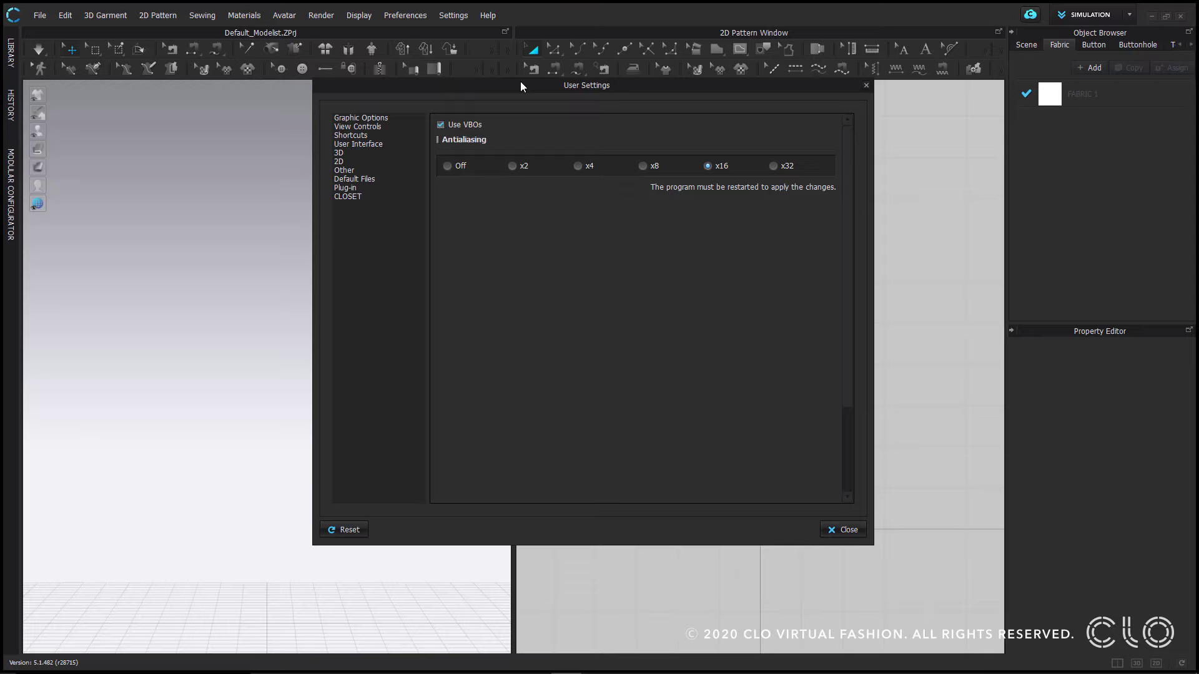
drag(522, 86, 743, 139)
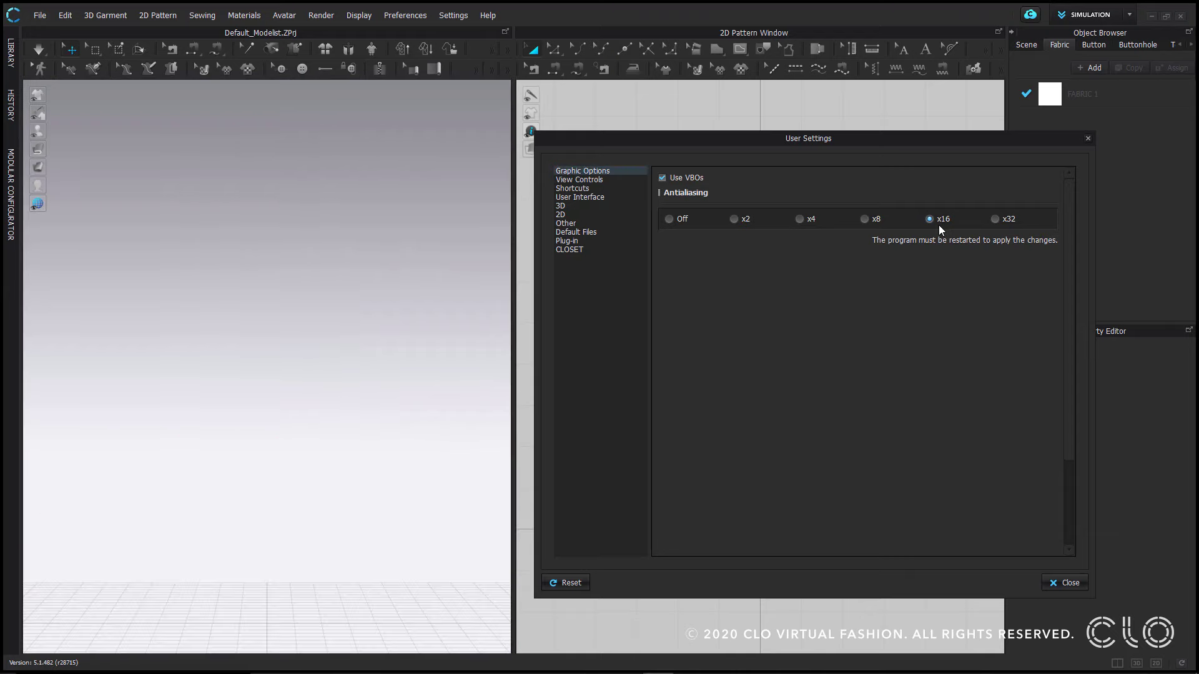
On View Controls, keep the Regular Mouse preset and set Rotate to Middle Mouse Button.
click(610, 179)
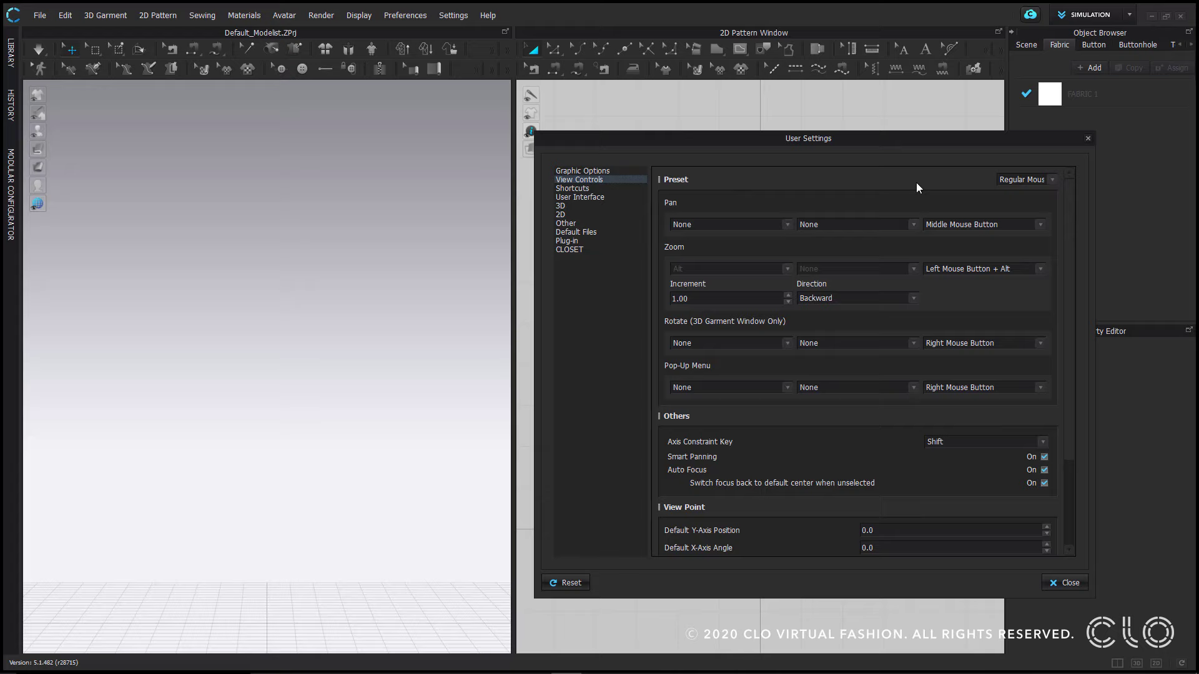
click(1052, 182)
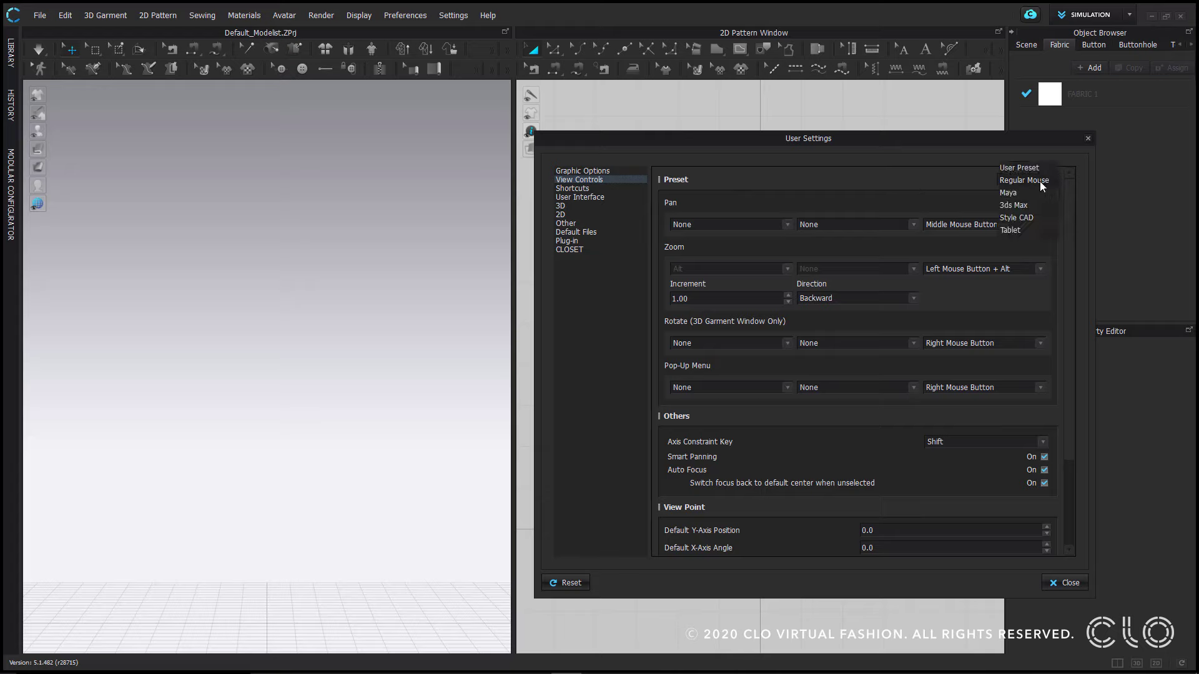
click(1052, 181)
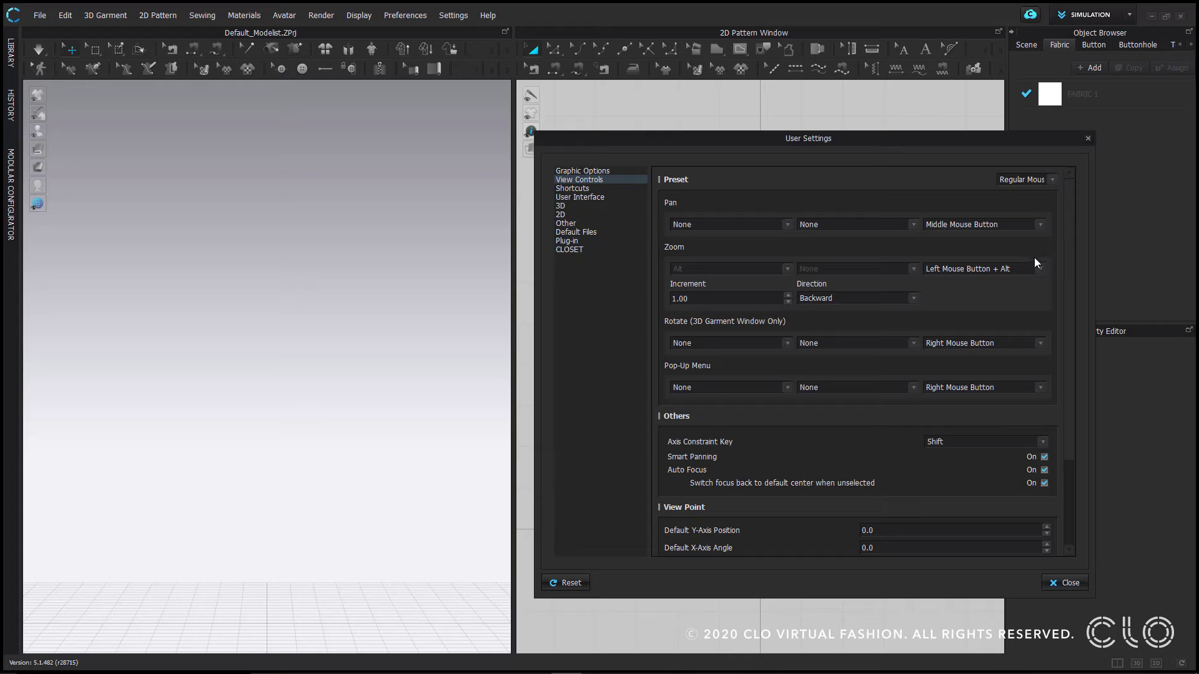
click(1051, 182)
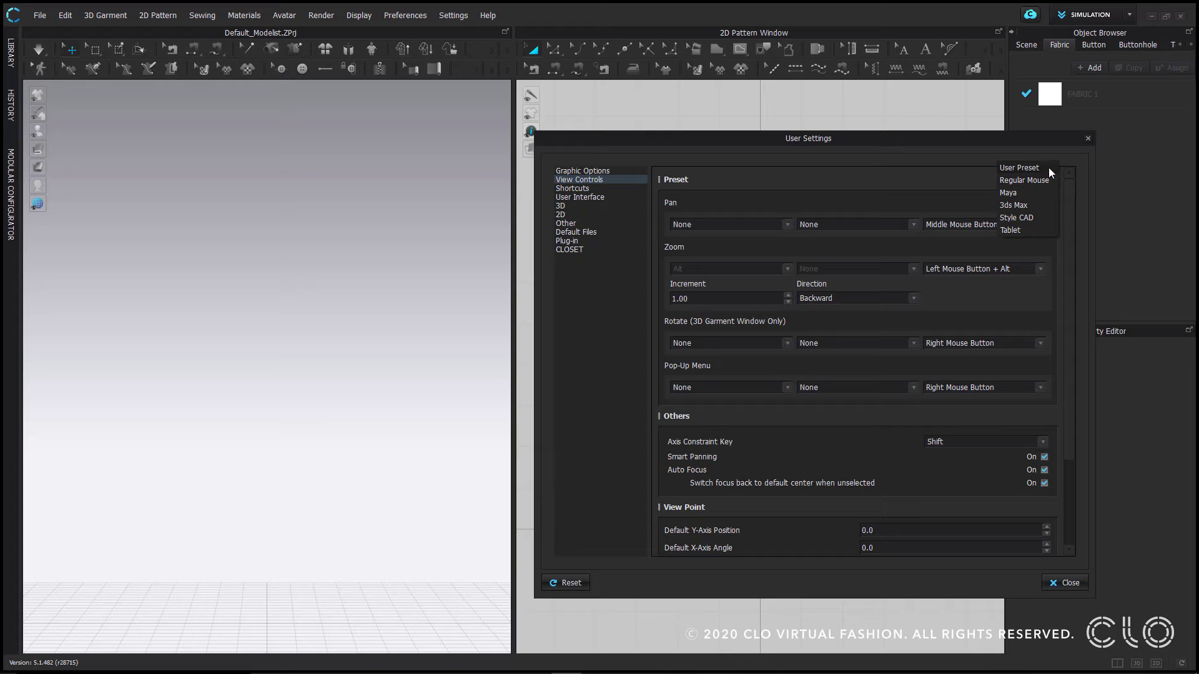
click(946, 186)
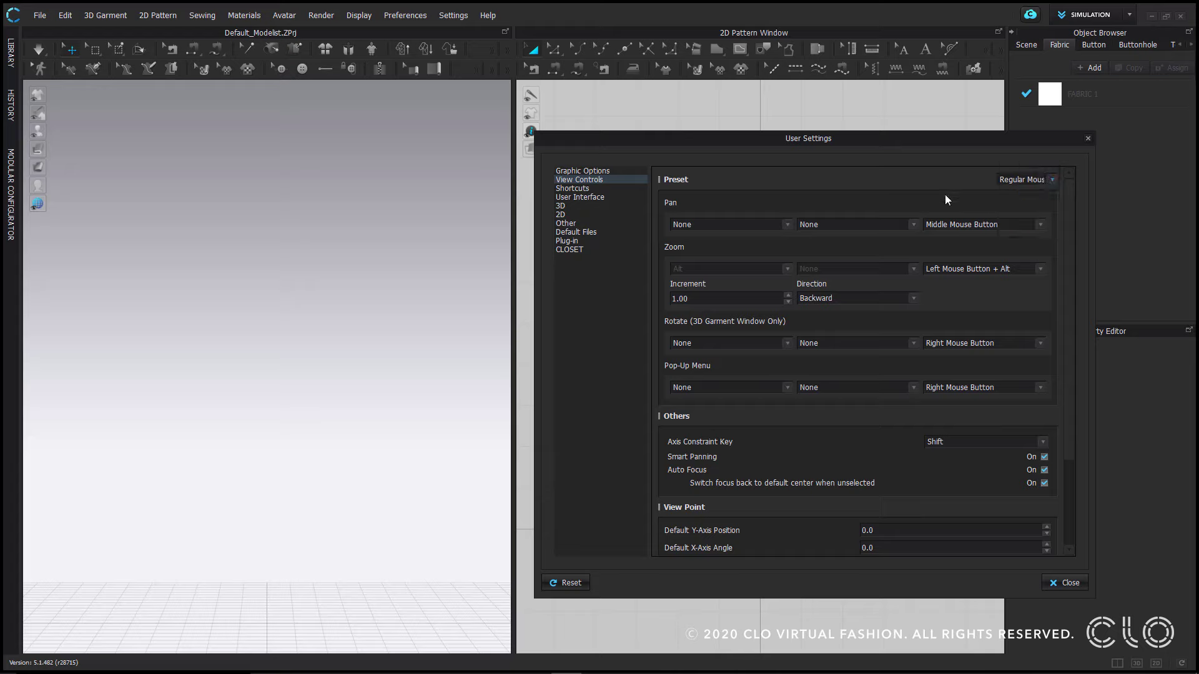
click(952, 347)
click(953, 356)
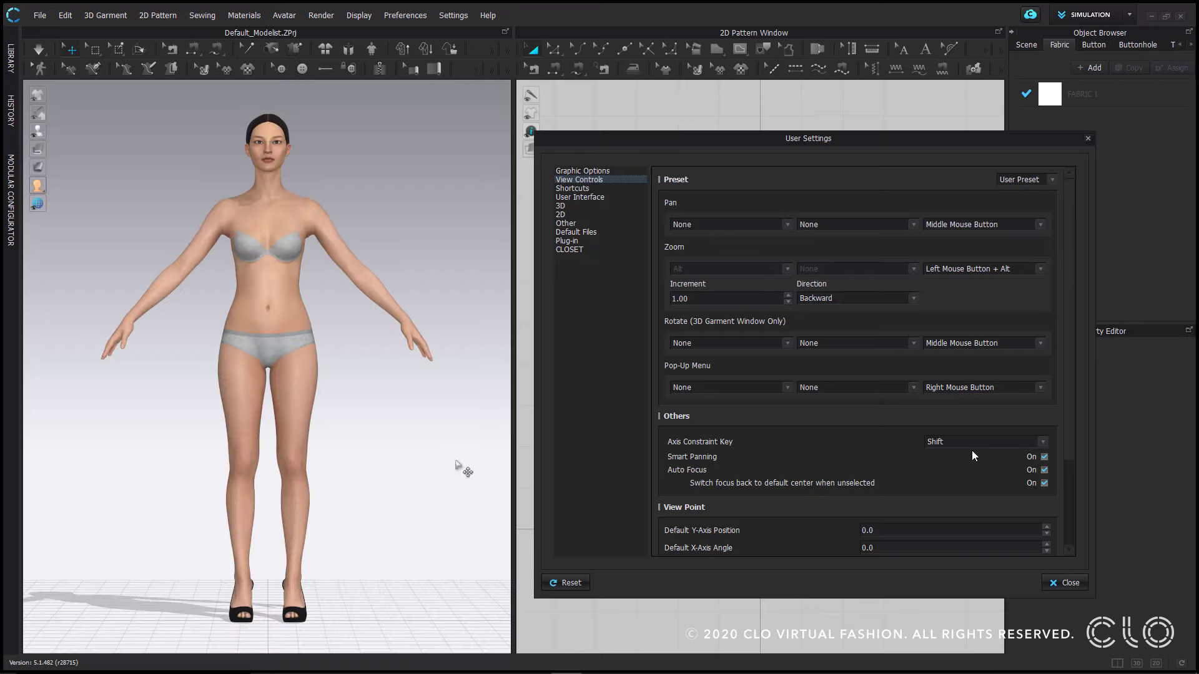
Orbit the avatar with the middle button and keep Shift as the Axis Constraint Key.
middle_drag(467, 474, 429, 465)
middle_drag(454, 286, 433, 273)
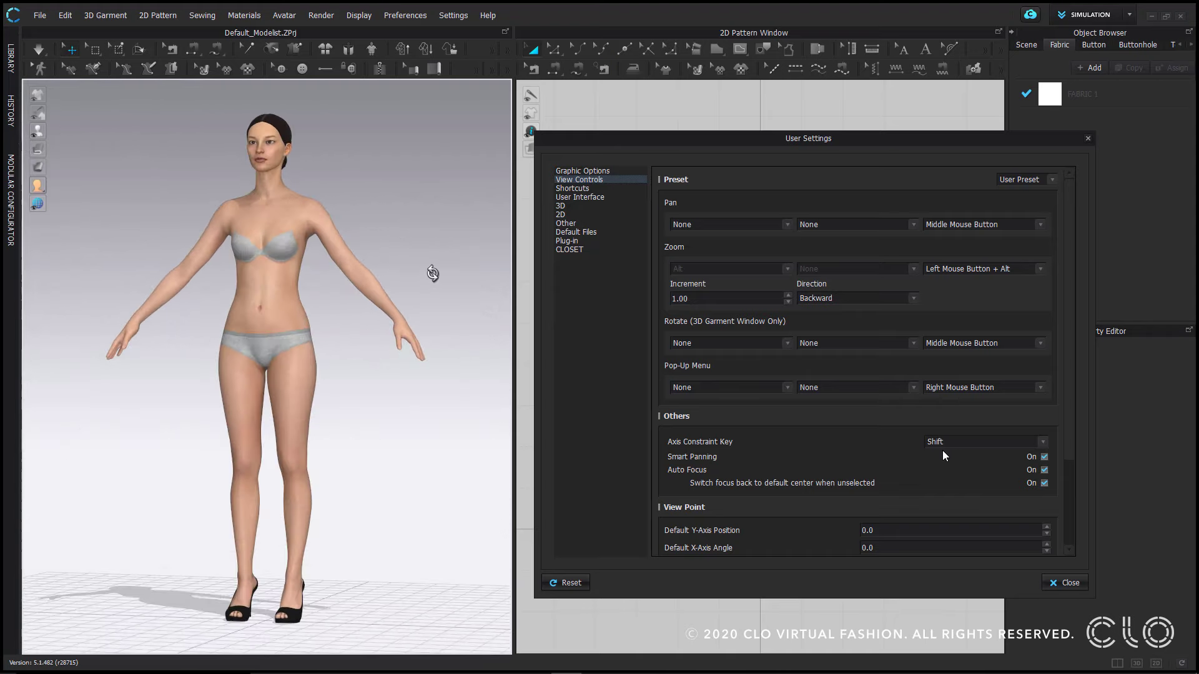
click(1040, 443)
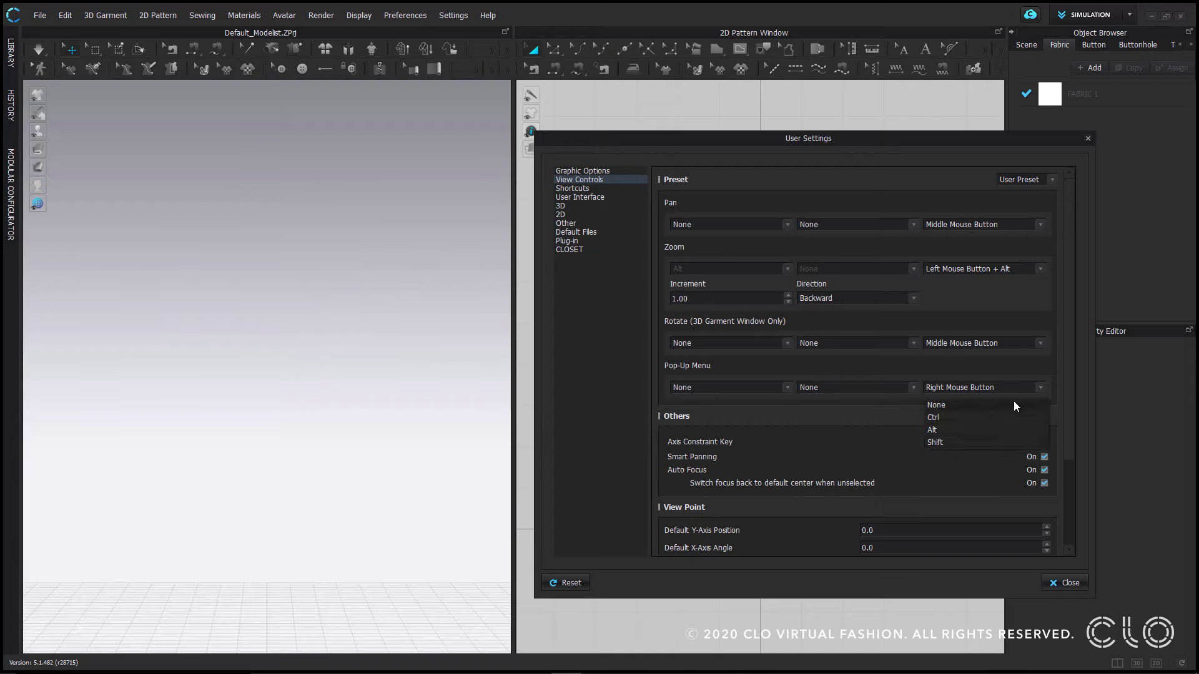
click(994, 462)
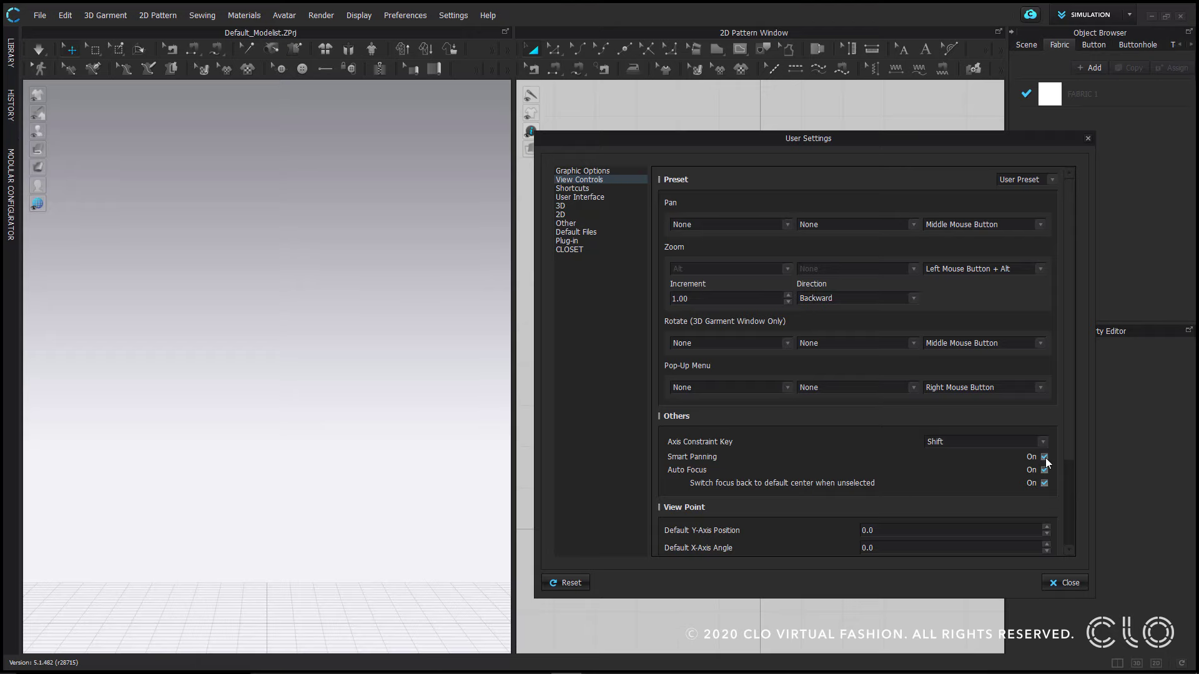
With the dialog moved aside, select a side-seam pair on the 2D pattern, then move the dialog back.
drag(990, 138, 370, 125)
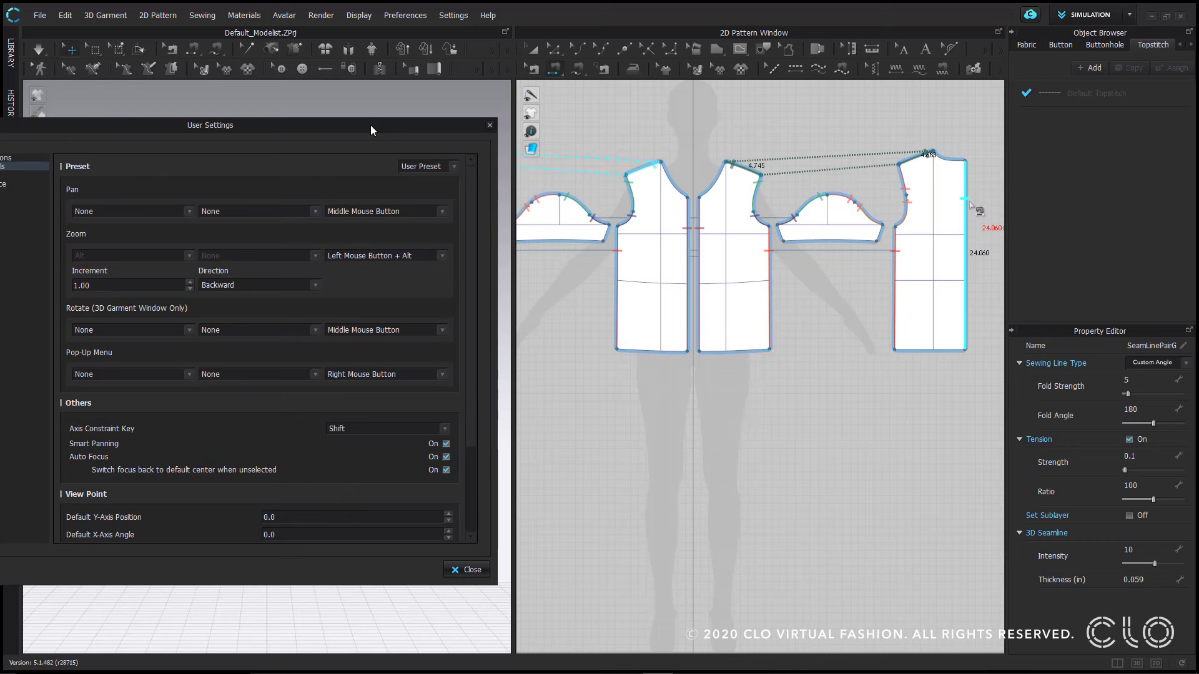
click(835, 263)
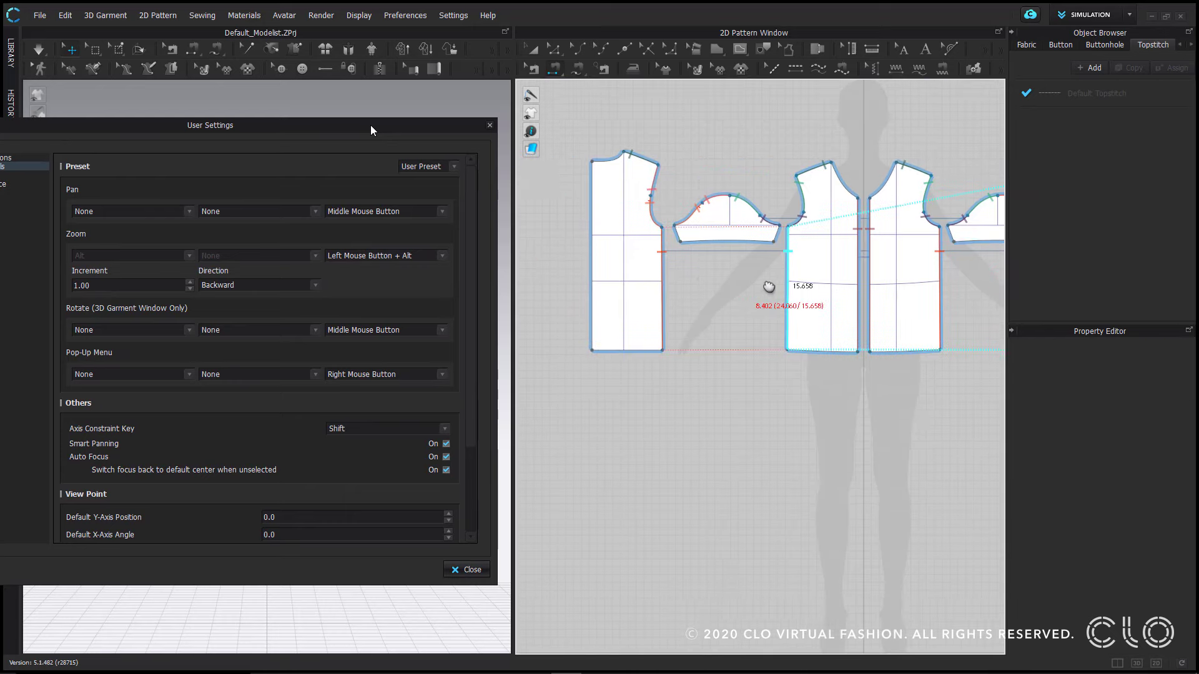
click(626, 200)
scroll(666, 254, down, 3)
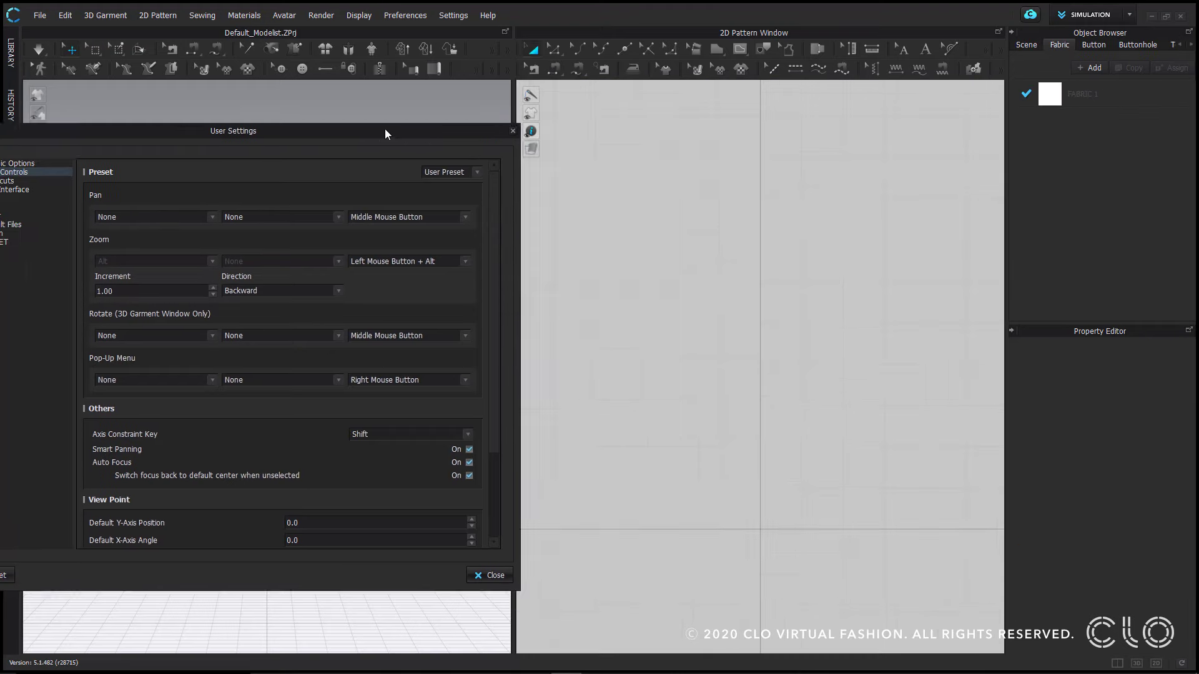
drag(384, 129, 963, 152)
Toggle Auto Focus and its switch-back-to-center option, orbiting the avatar after each change.
mouse_move(439, 420)
middle_down()
mouse_move(160, 422)
mouse_move(442, 428)
middle_up()
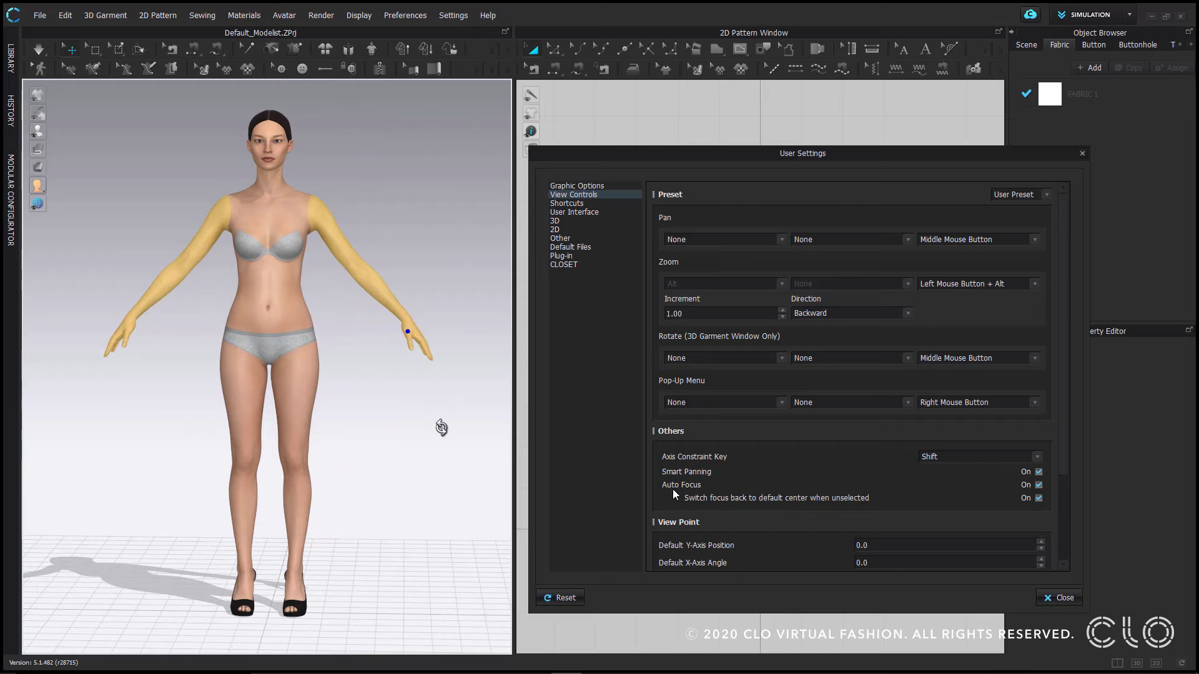
click(1039, 484)
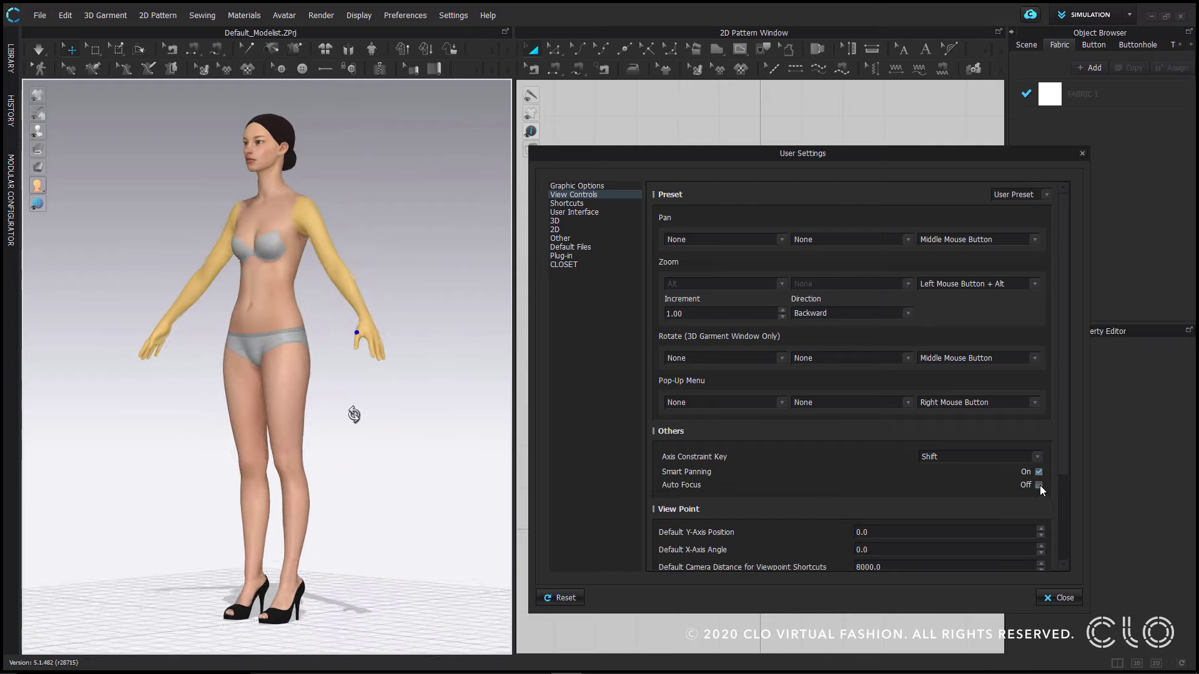
middle_drag(219, 417, 434, 417)
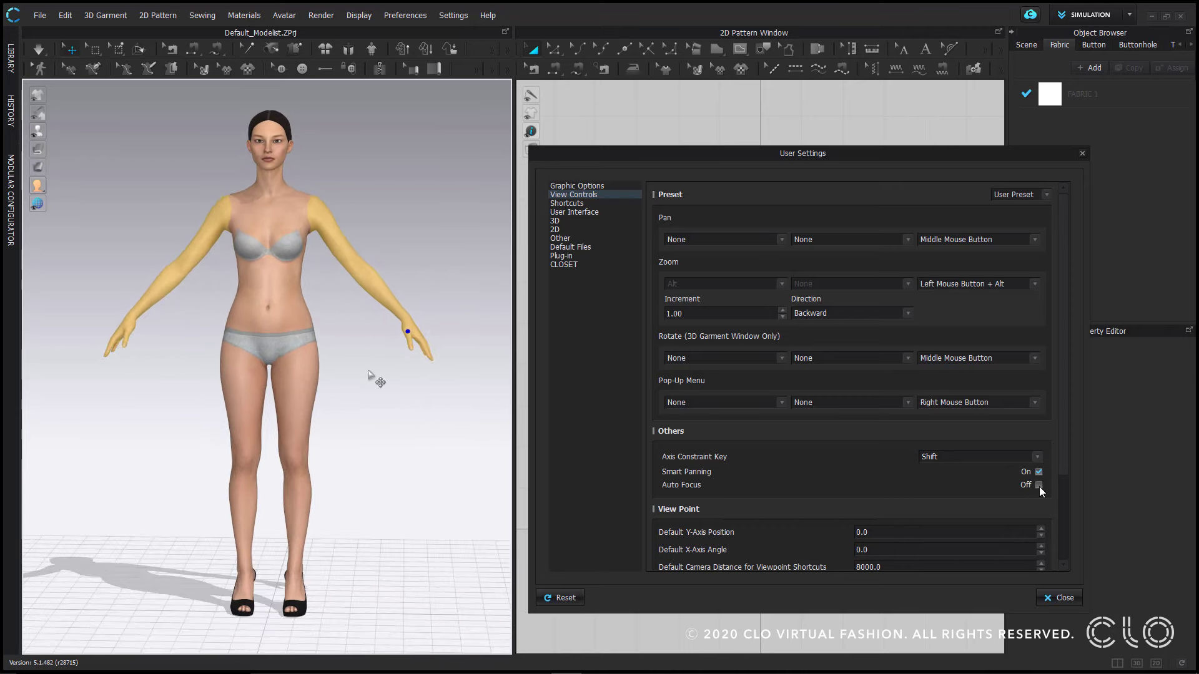
click(1039, 485)
mouse_move(388, 402)
middle_down()
mouse_move(133, 401)
mouse_move(367, 398)
middle_up()
click(1039, 498)
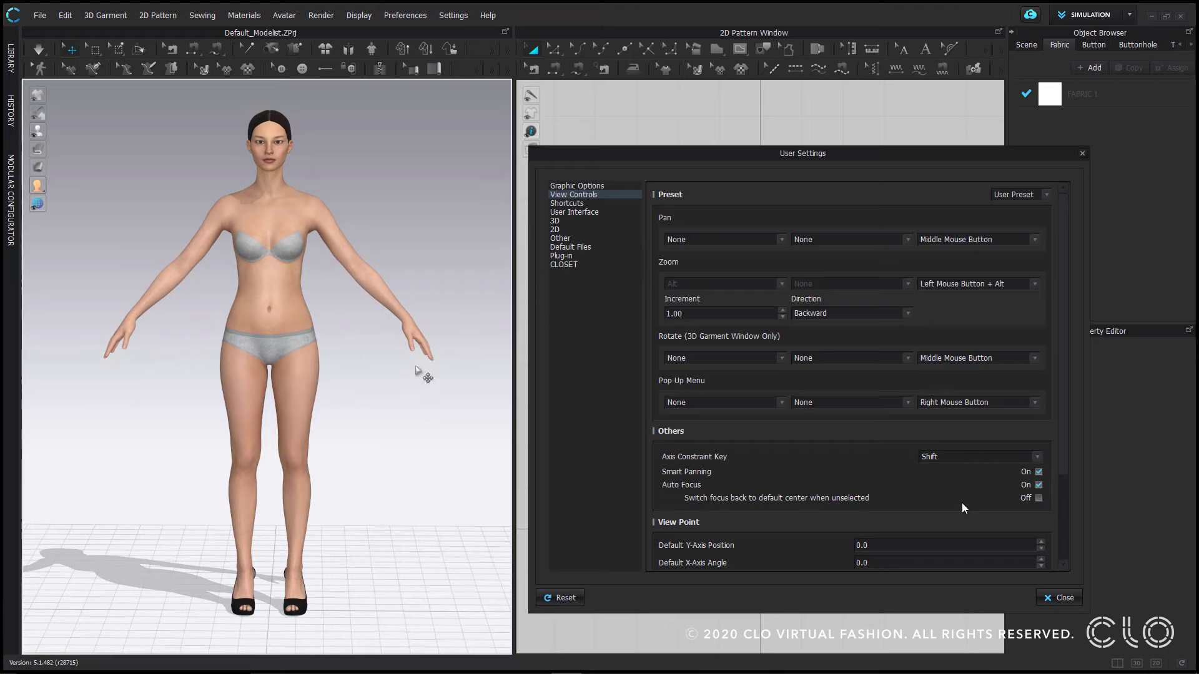
mouse_move(431, 409)
middle_down()
mouse_move(287, 403)
mouse_move(407, 412)
middle_up()
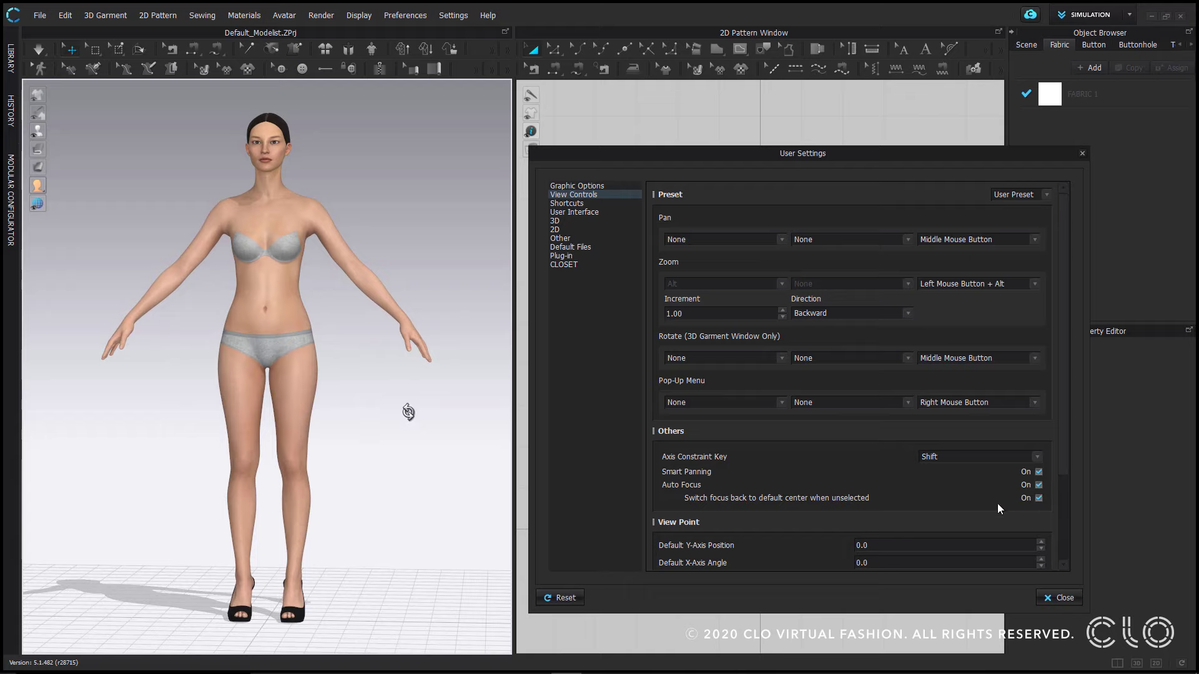
Try the Y-axis position and X-axis angle spinners, then lower Default Camera Distance to 7997.0.
drag(1062, 471, 1070, 560)
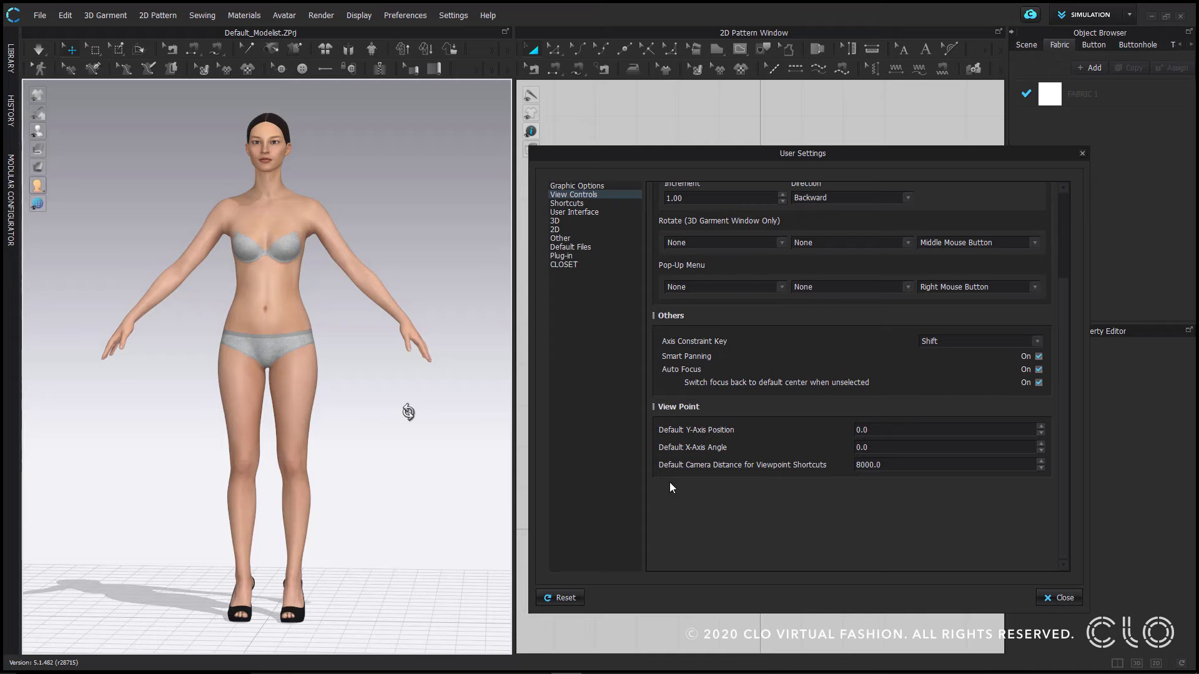
click(1041, 427)
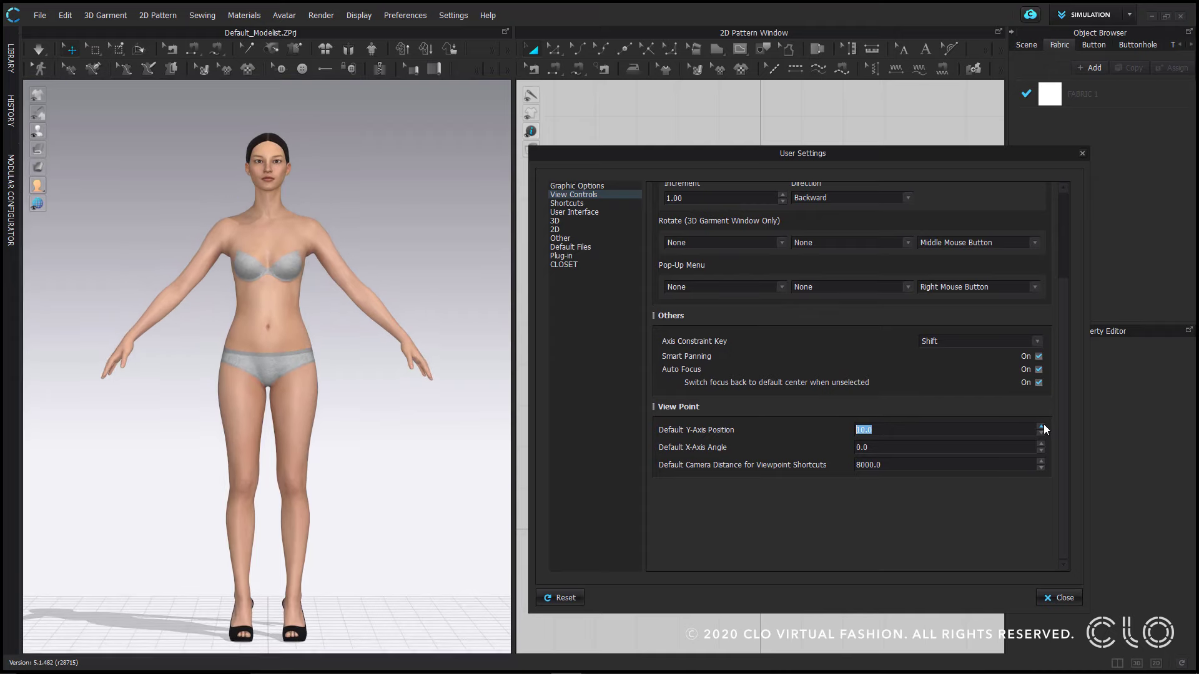
click(1043, 434)
click(1044, 433)
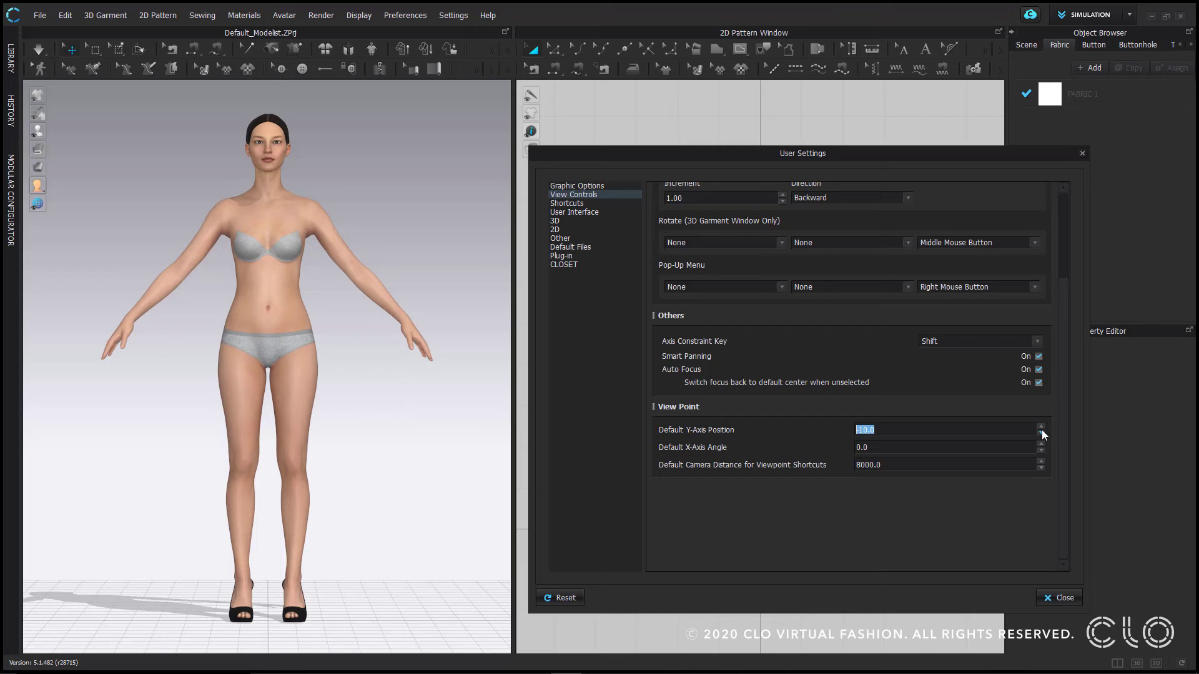
click(1041, 427)
click(1041, 444)
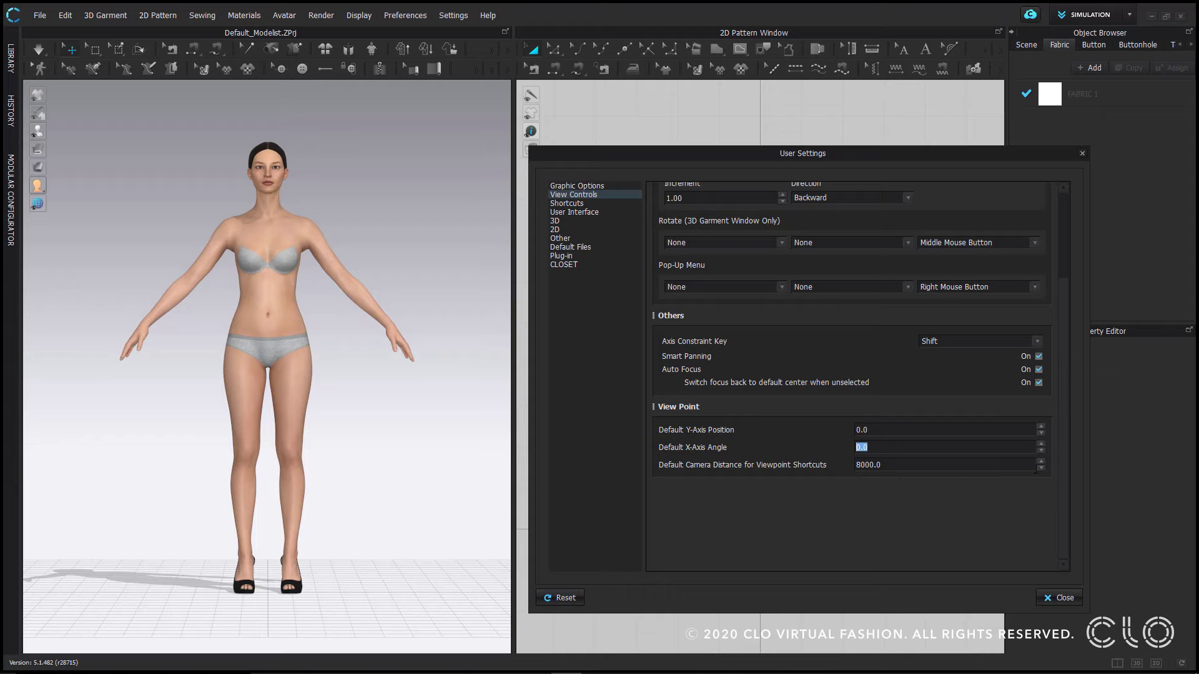
click(1040, 469)
click(1040, 468)
click(1041, 468)
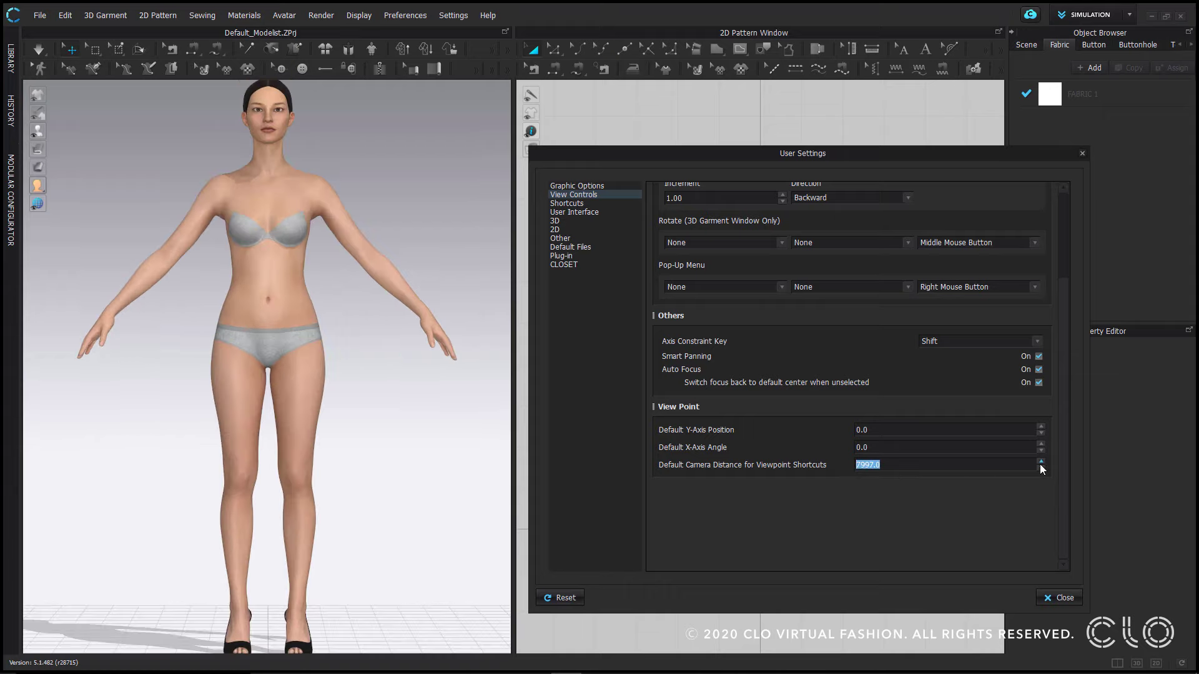
On the Shortcuts page under 3D Garment, clear Simulate's key and reassign it to Space.
click(615, 204)
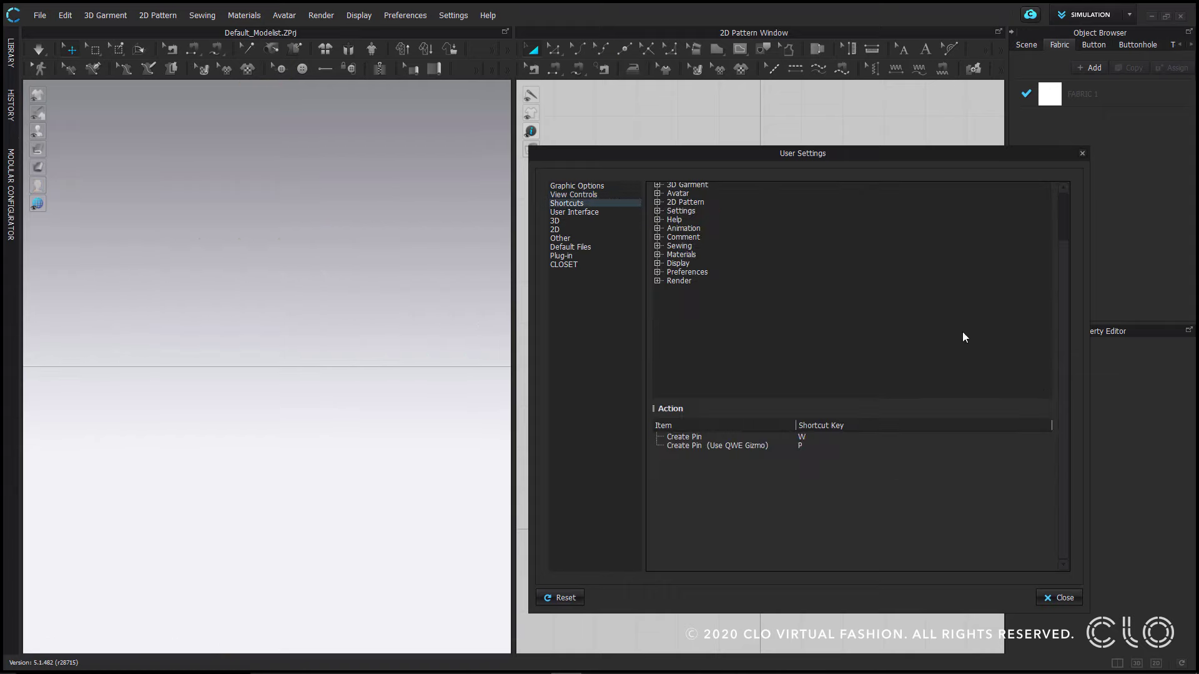
scroll(1067, 369, up, 3)
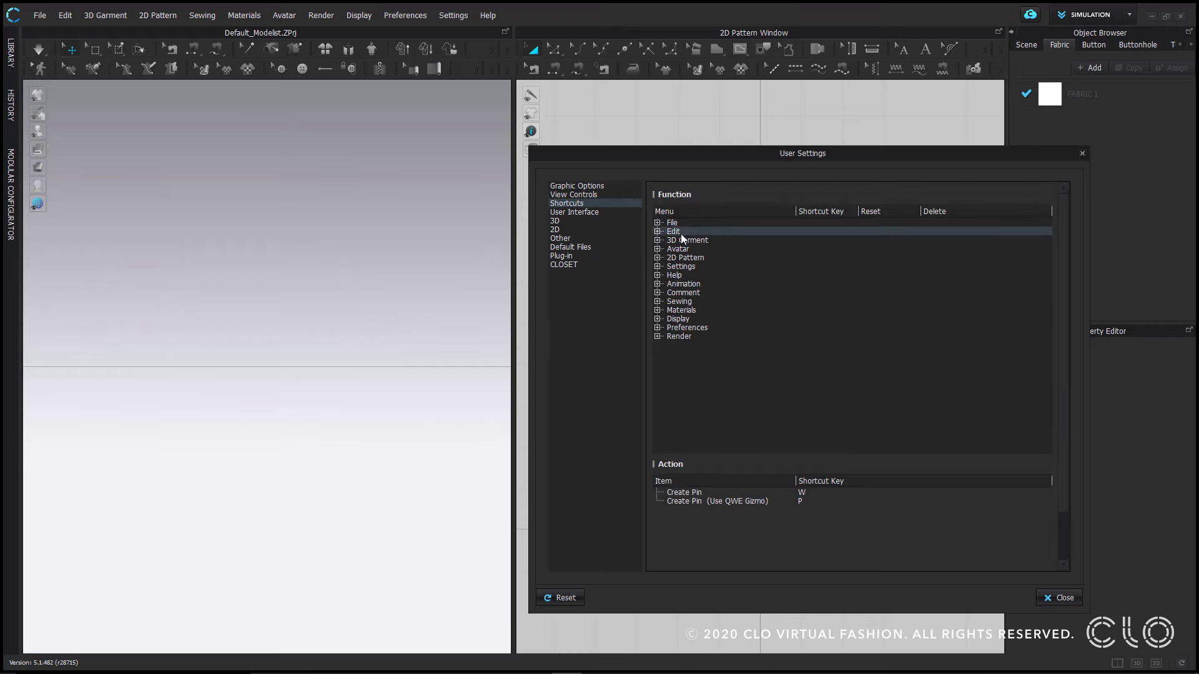
click(657, 239)
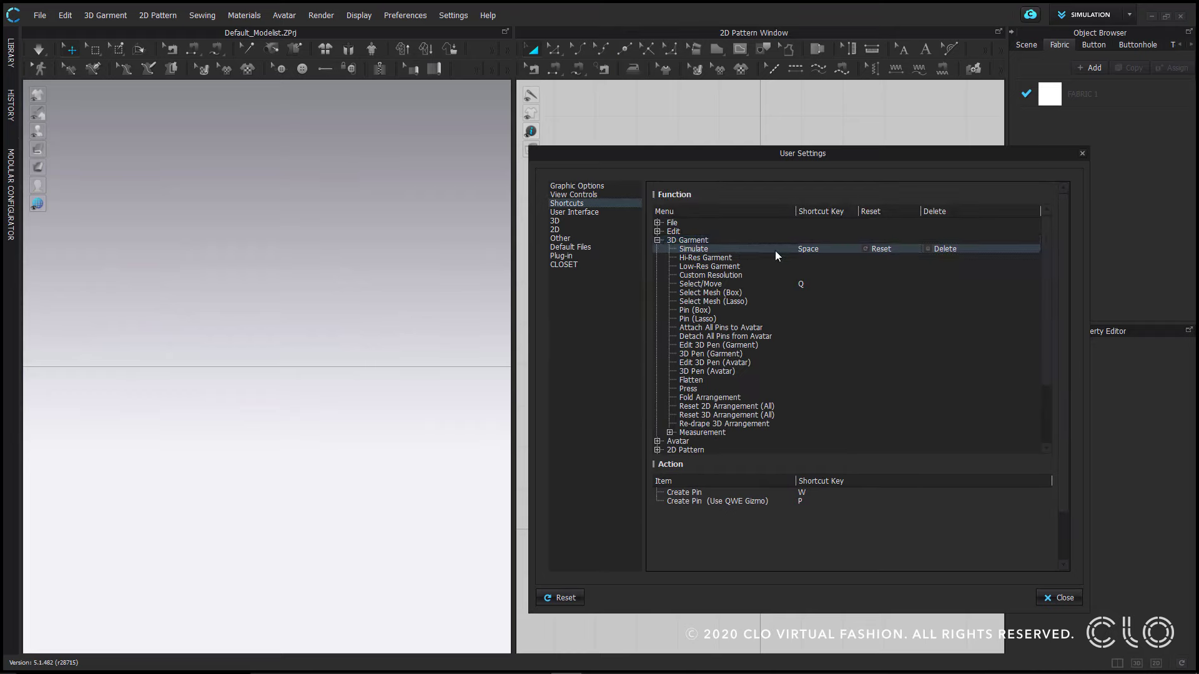
click(930, 249)
click(939, 249)
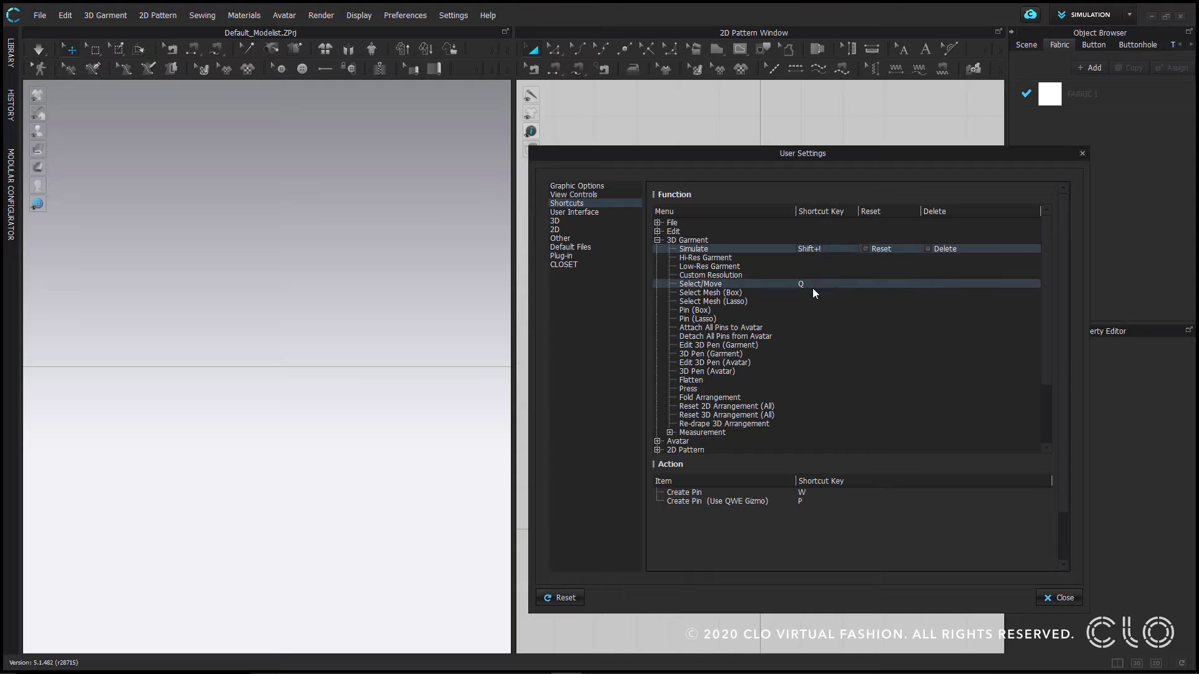
key(space)
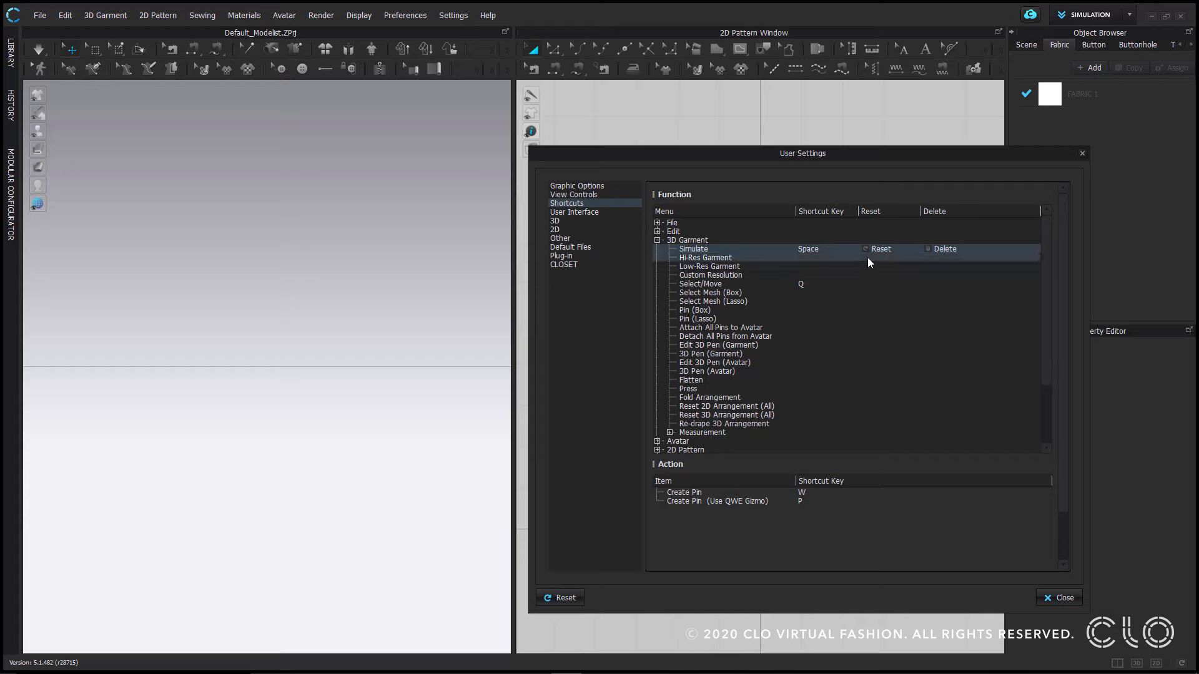
Remove Select/Move's Q shortcut and give Q back to it.
click(794, 275)
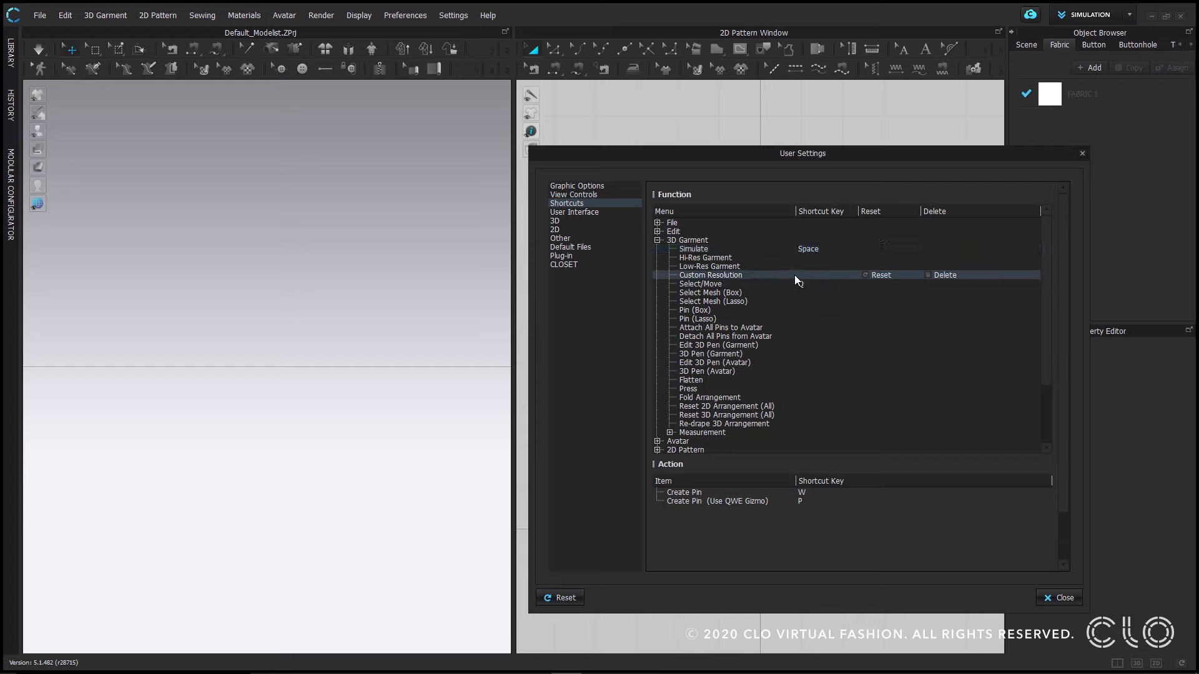
click(814, 285)
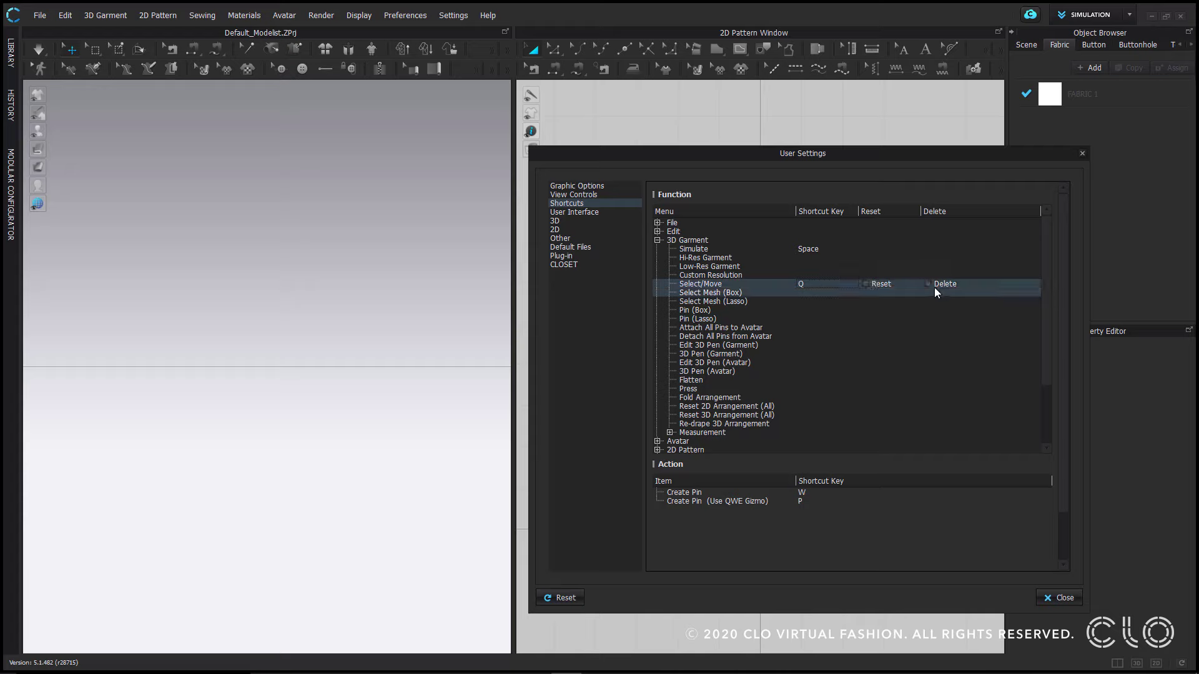
click(930, 283)
click(822, 275)
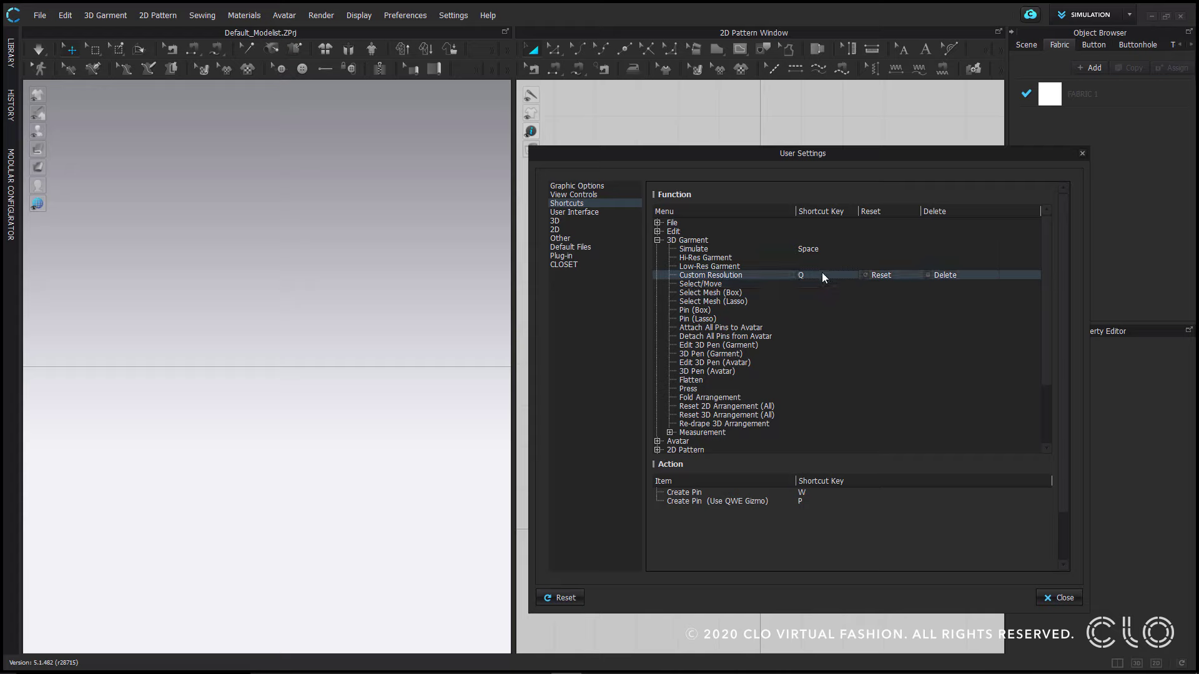
click(823, 284)
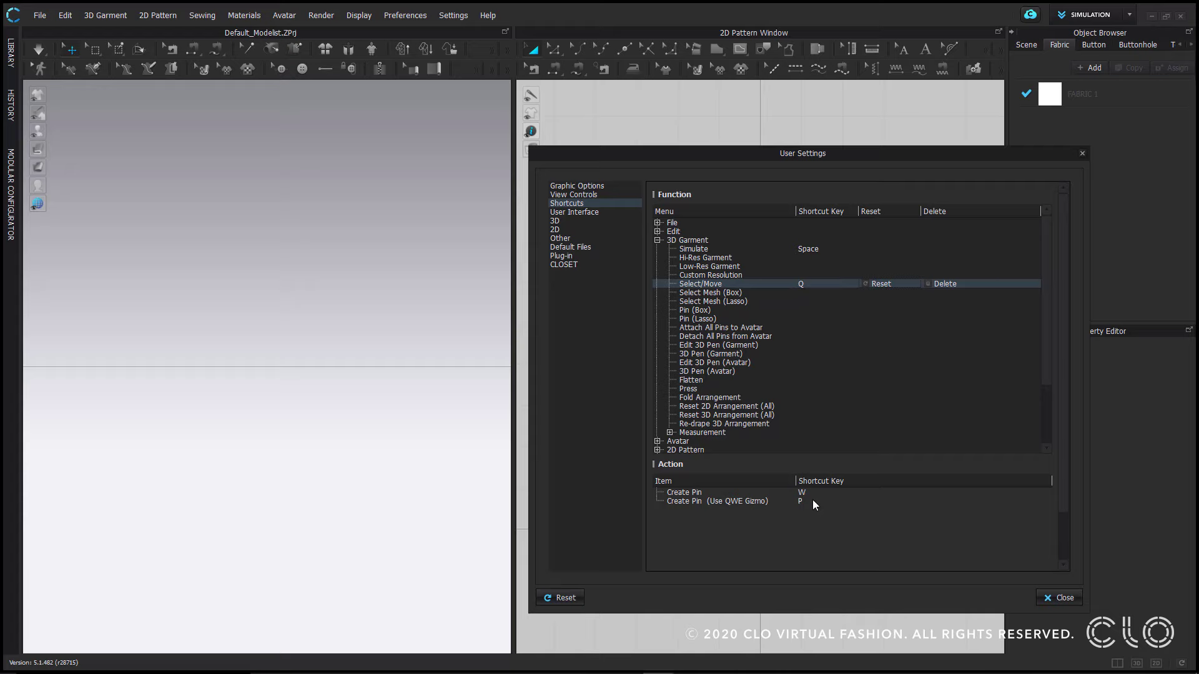
On User Interface, keep Inch as the unit system and Tex for thread thickness.
click(610, 215)
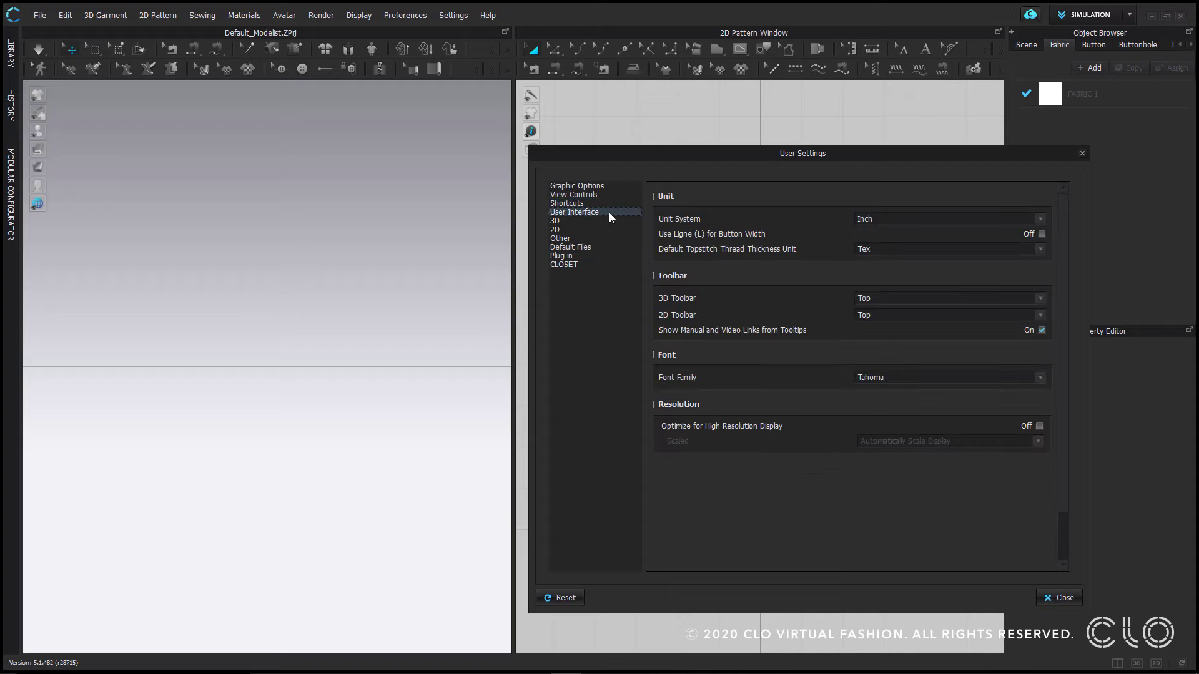
click(894, 221)
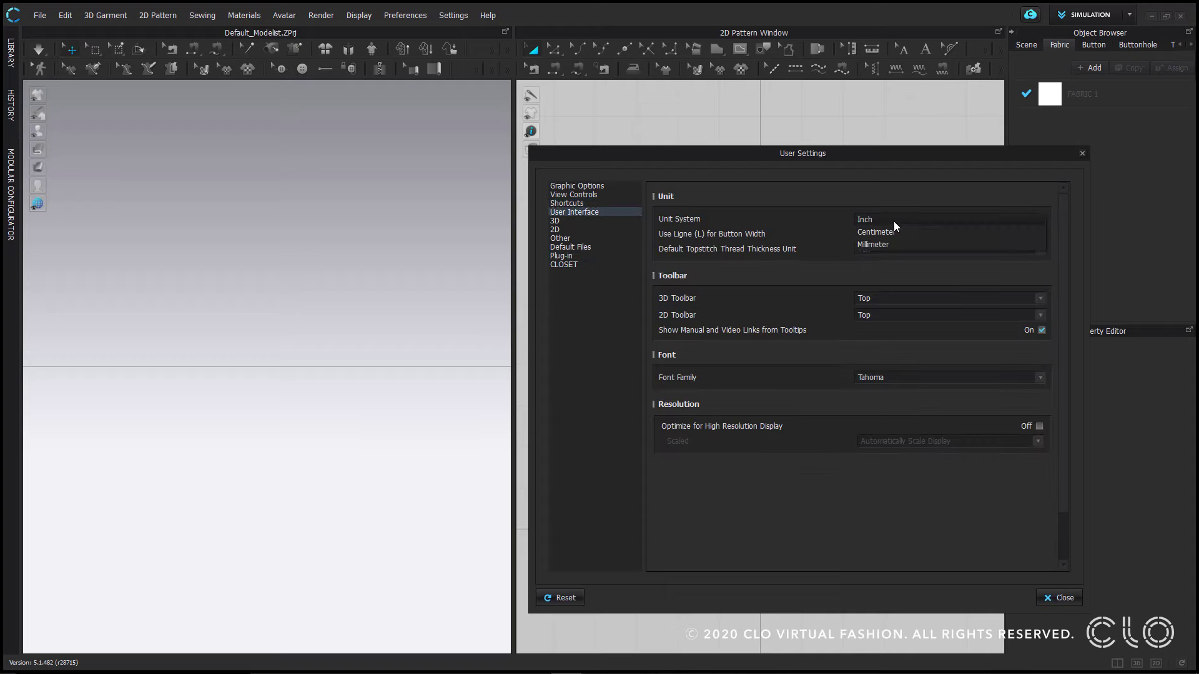
click(849, 218)
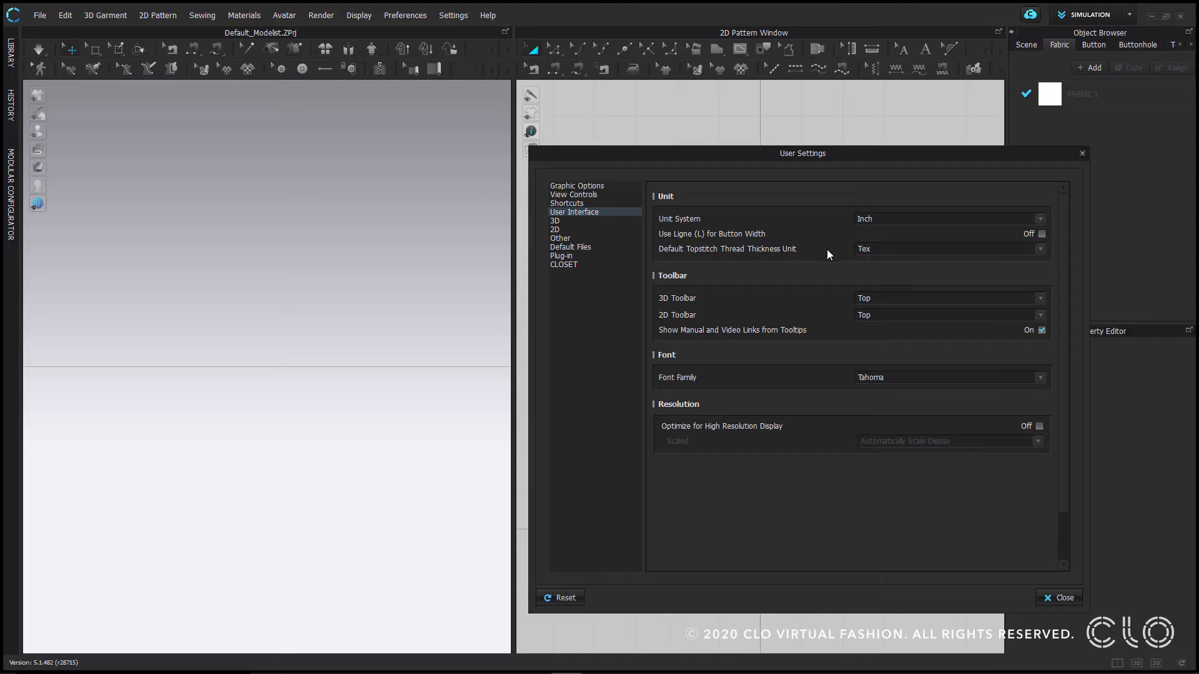
click(887, 253)
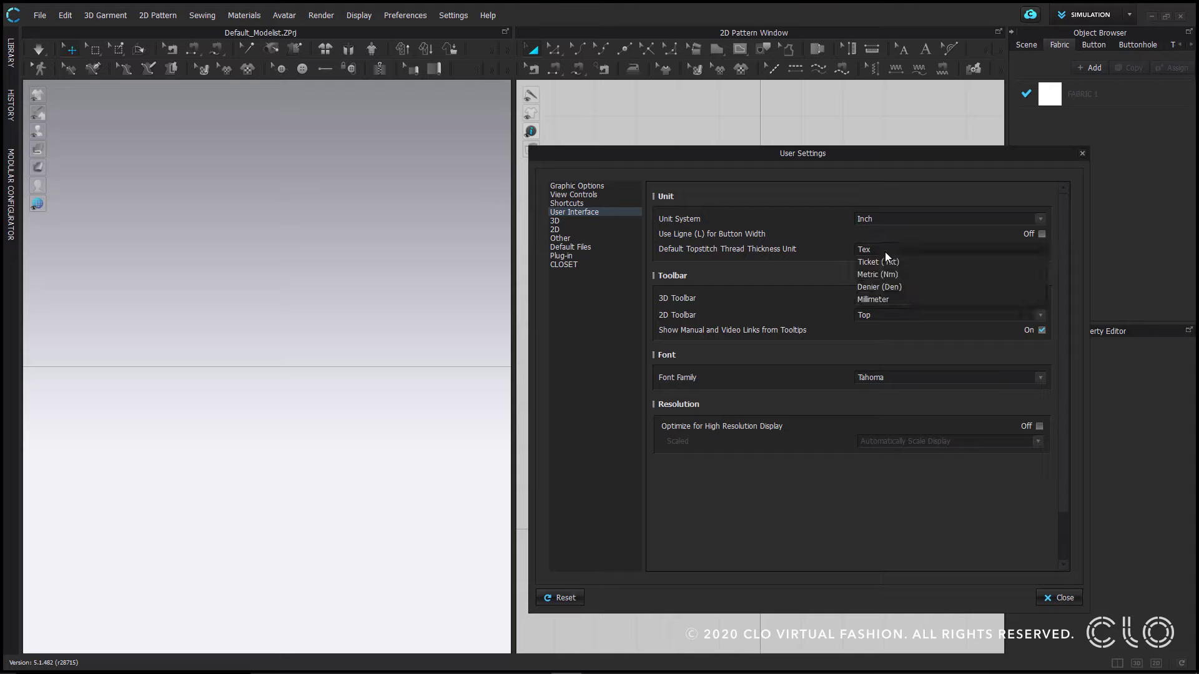
click(845, 250)
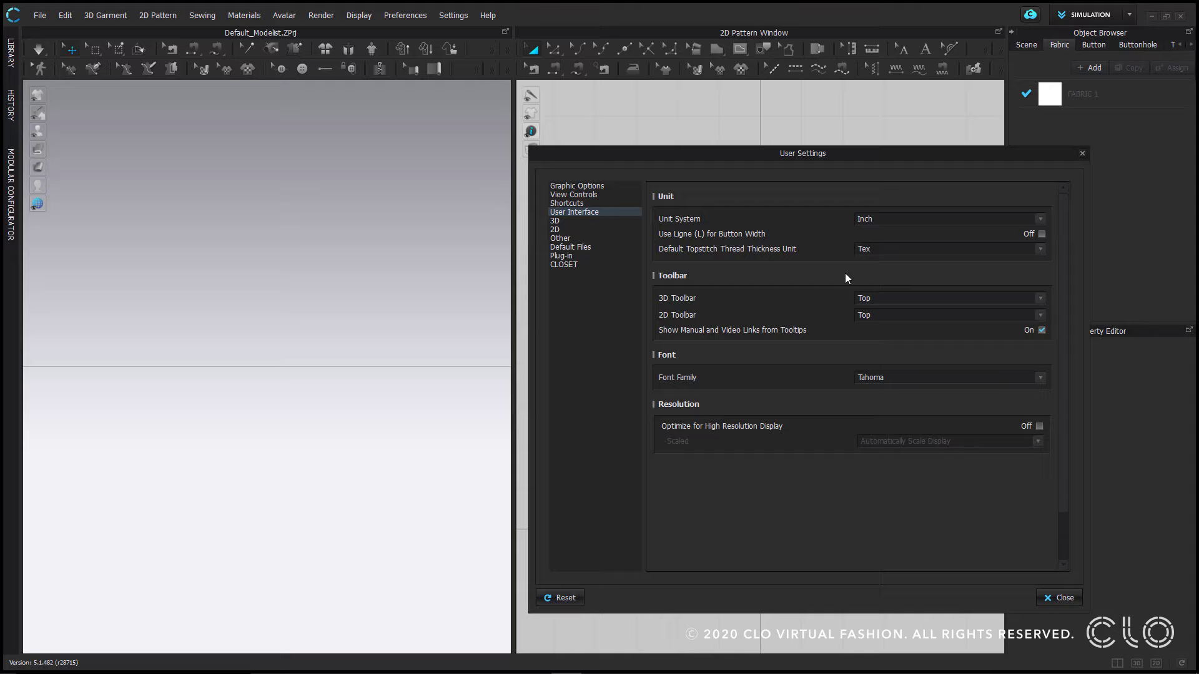
Enable Ligne for button width, place the 3D toolbar left and the 2D toolbar right.
click(1041, 234)
click(593, 382)
click(896, 300)
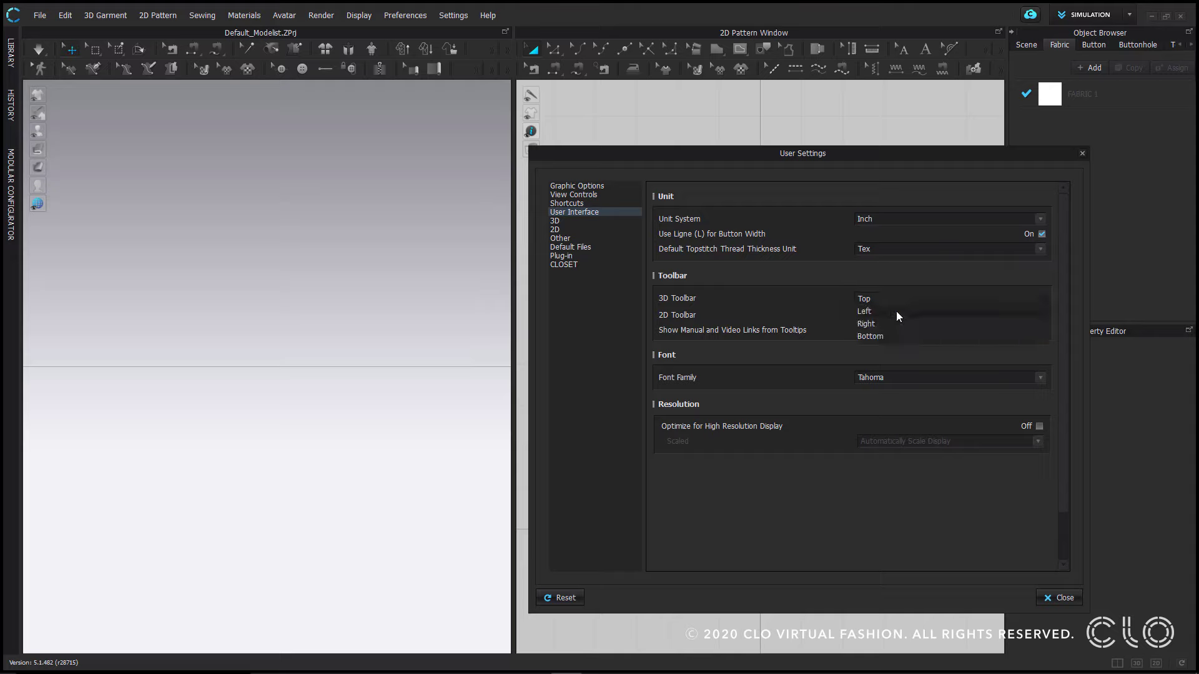
click(897, 311)
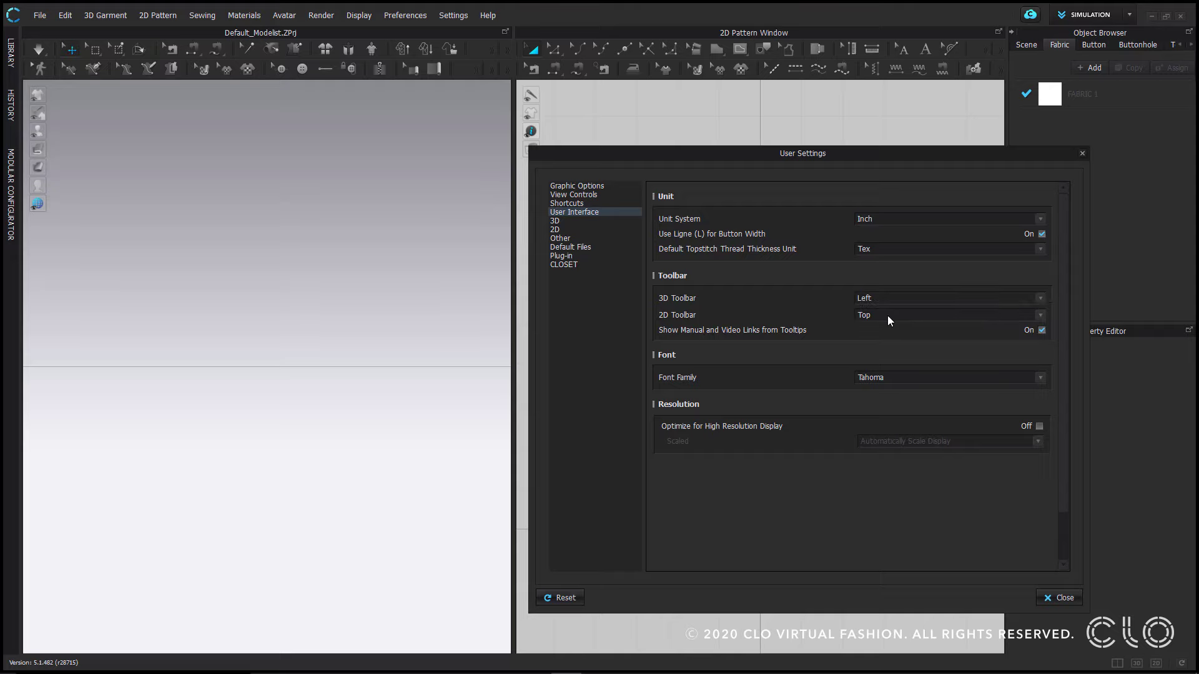
click(886, 316)
click(887, 340)
click(1059, 598)
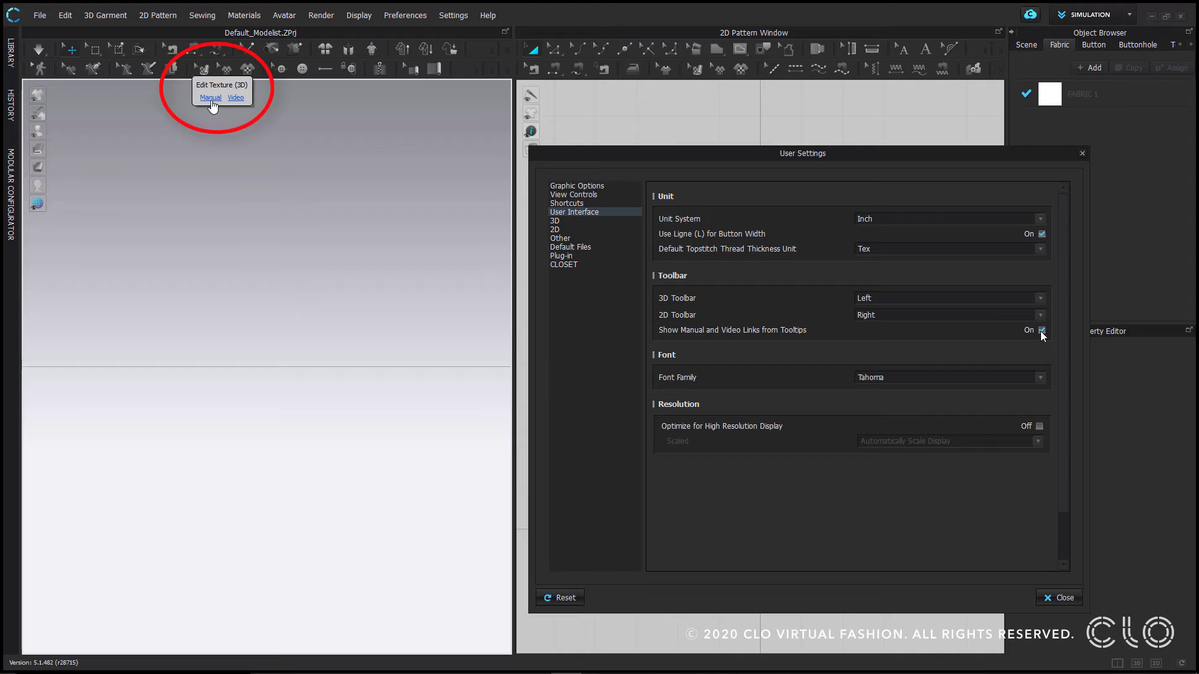
Keep Tahoma font, enable Optimize for High Resolution Display, and review the display scaling options.
click(1040, 378)
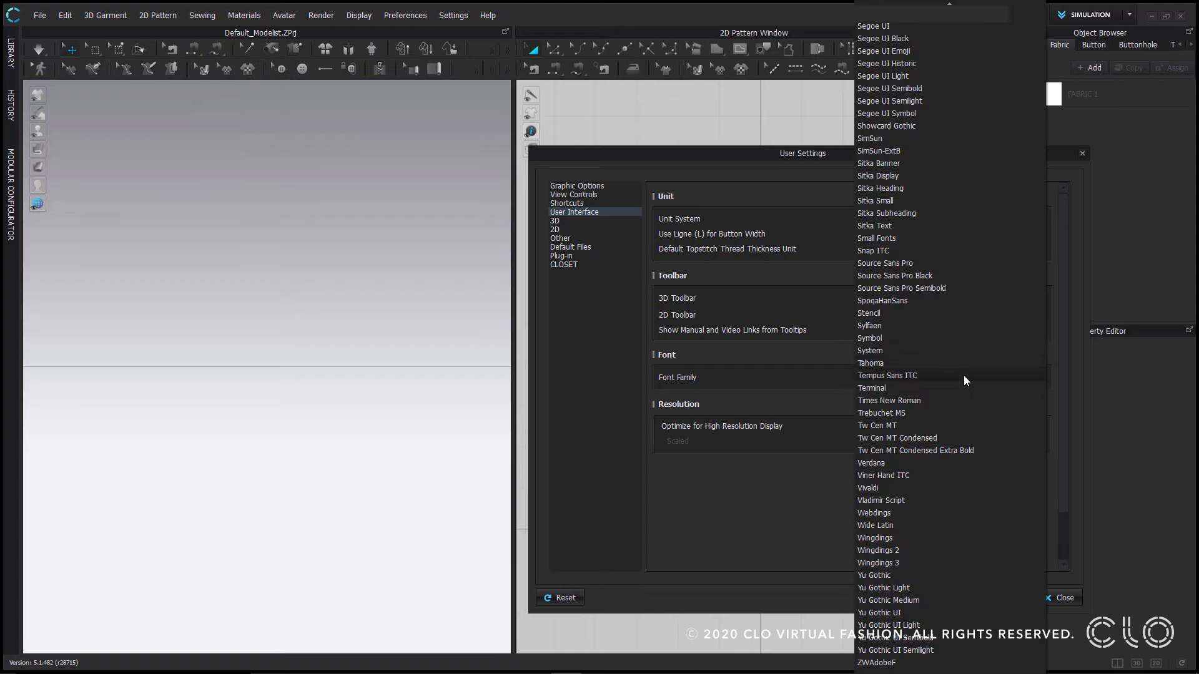
click(826, 398)
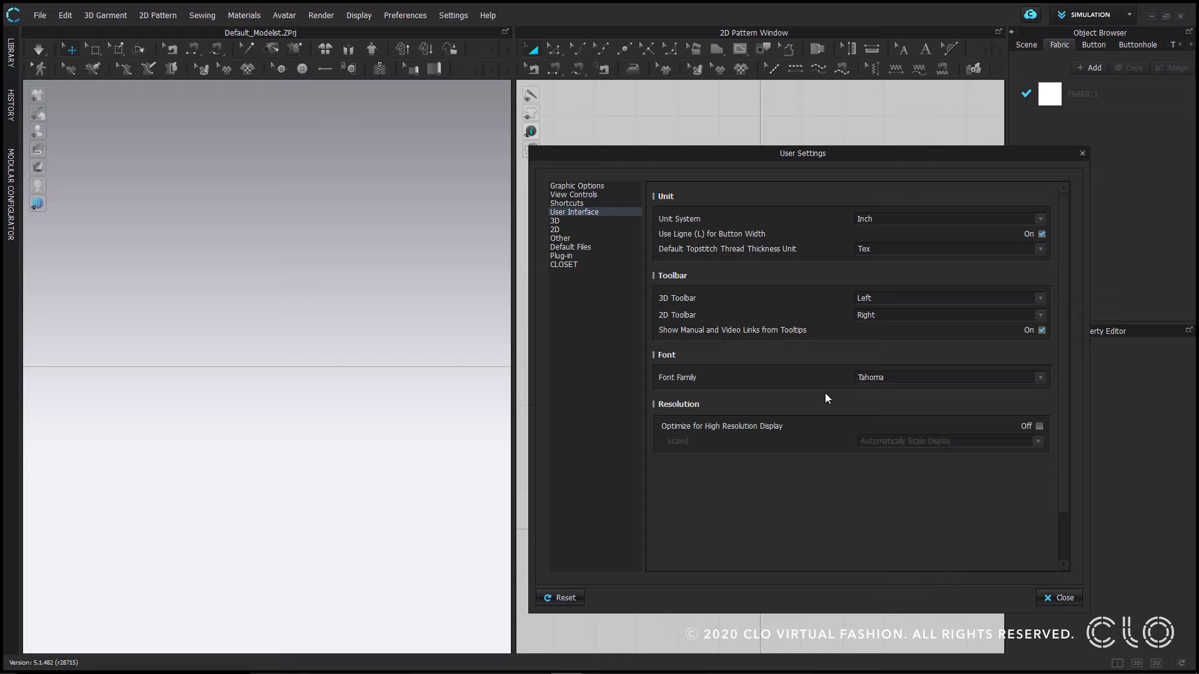
click(1039, 426)
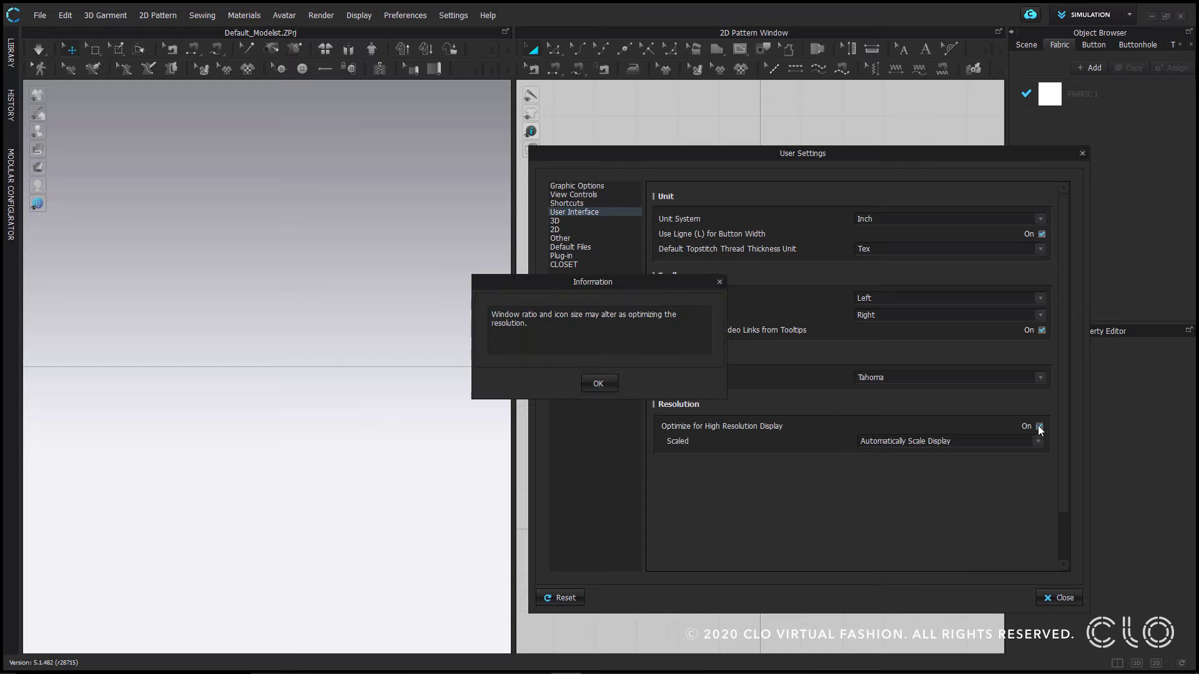
click(609, 383)
click(601, 383)
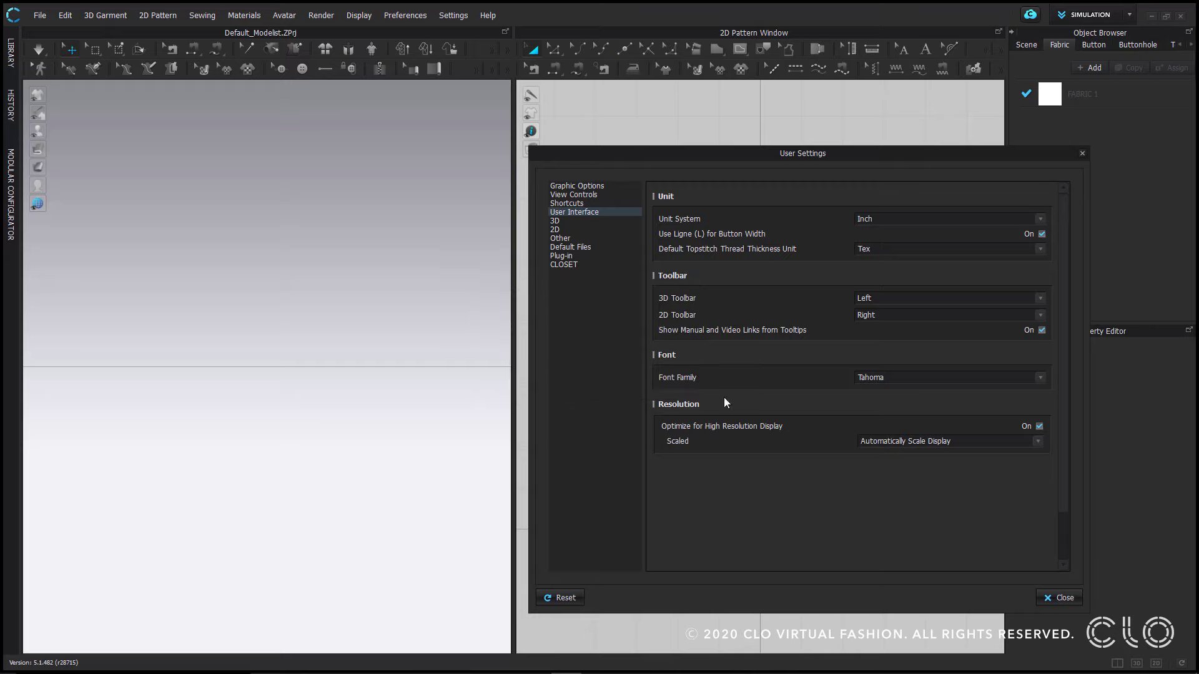
click(969, 441)
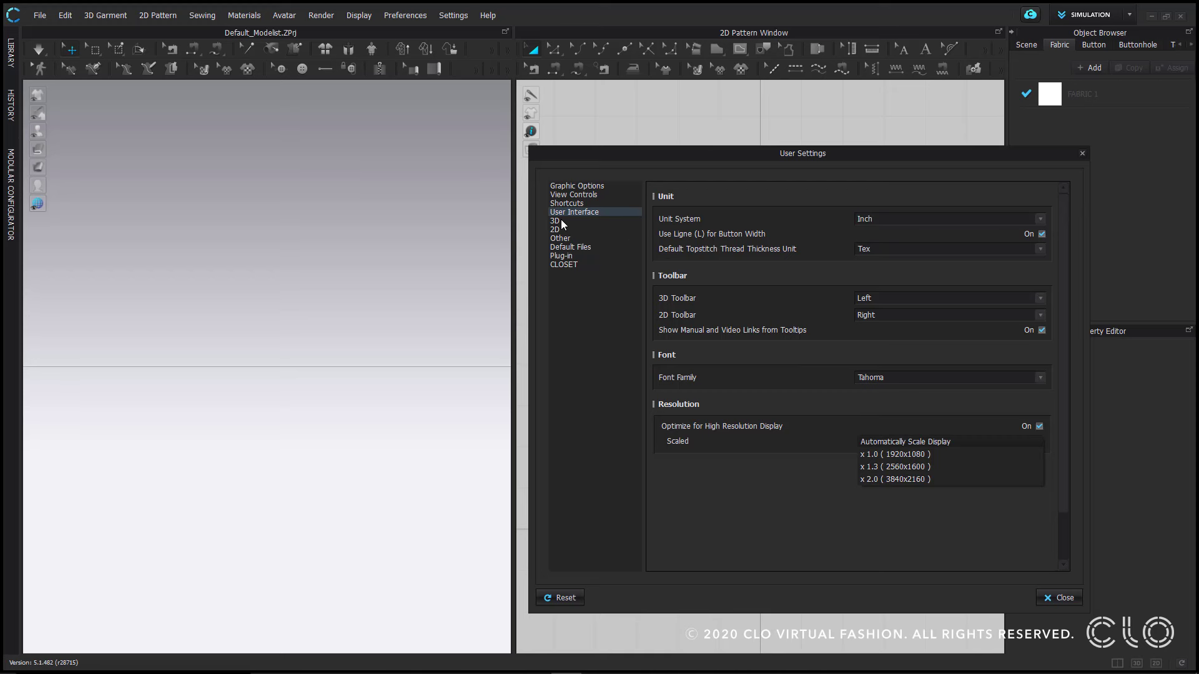
On the 3D page, preview a quad mesh, then simulate and pull the skirt, keeping Triangle mesh.
click(561, 220)
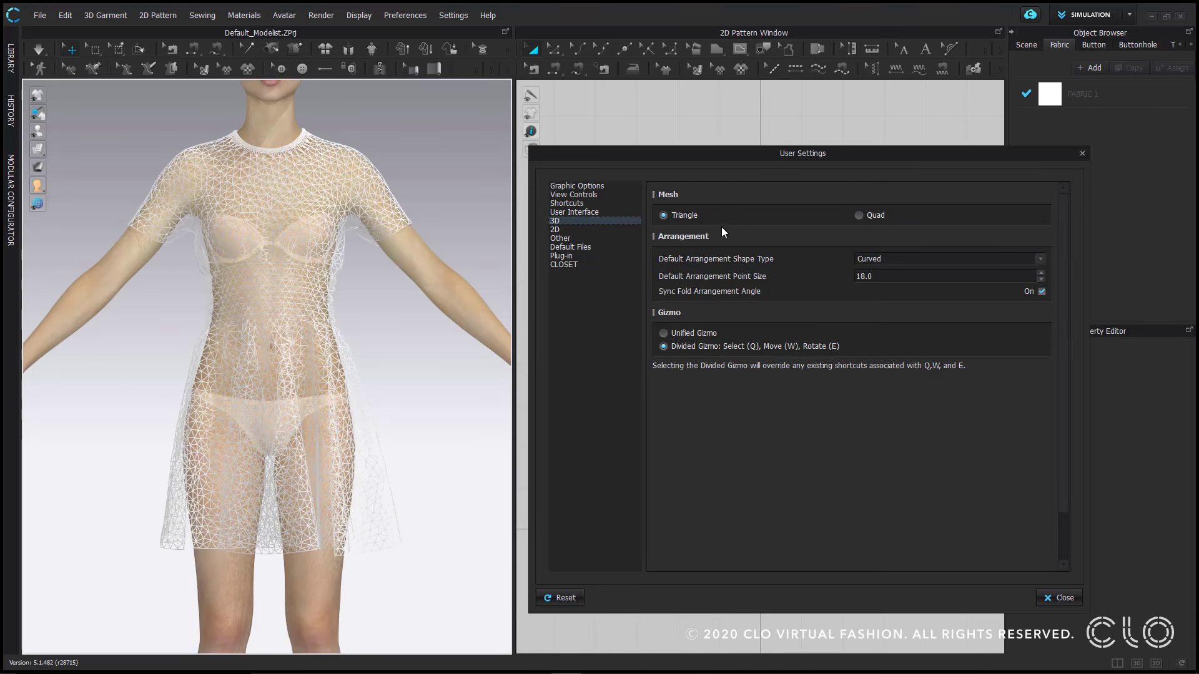
click(860, 221)
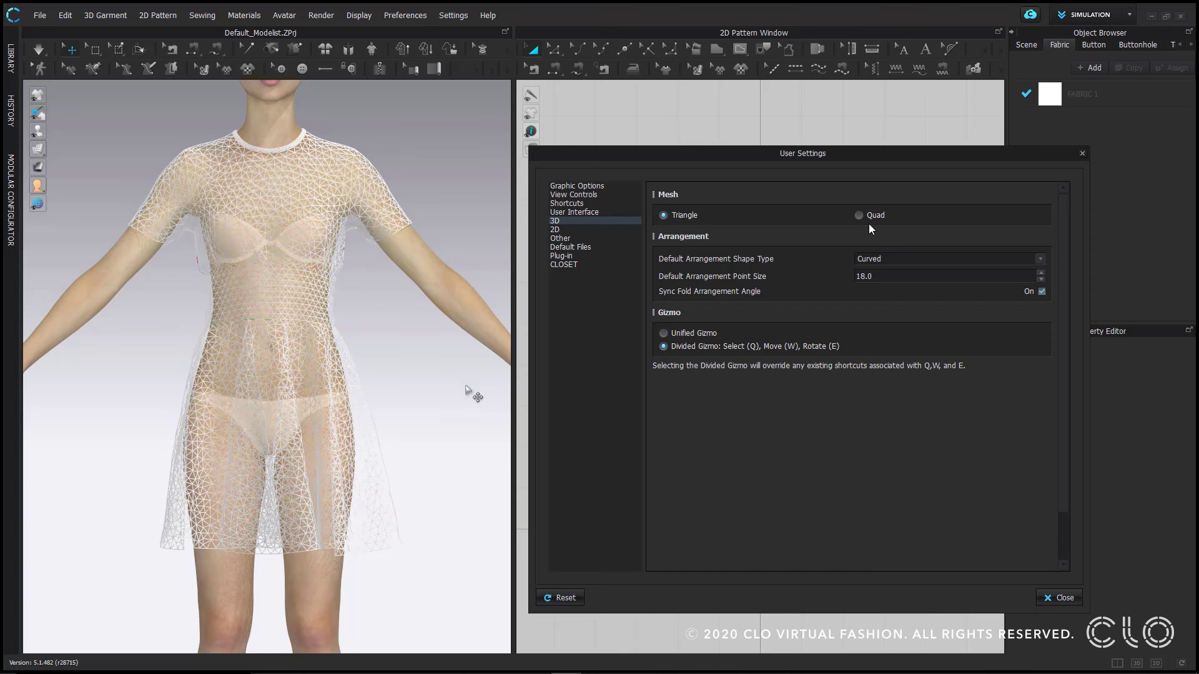
key(space)
mouse_move(414, 522)
mouse_down()
mouse_move(461, 492)
mouse_move(393, 524)
mouse_up()
key(space)
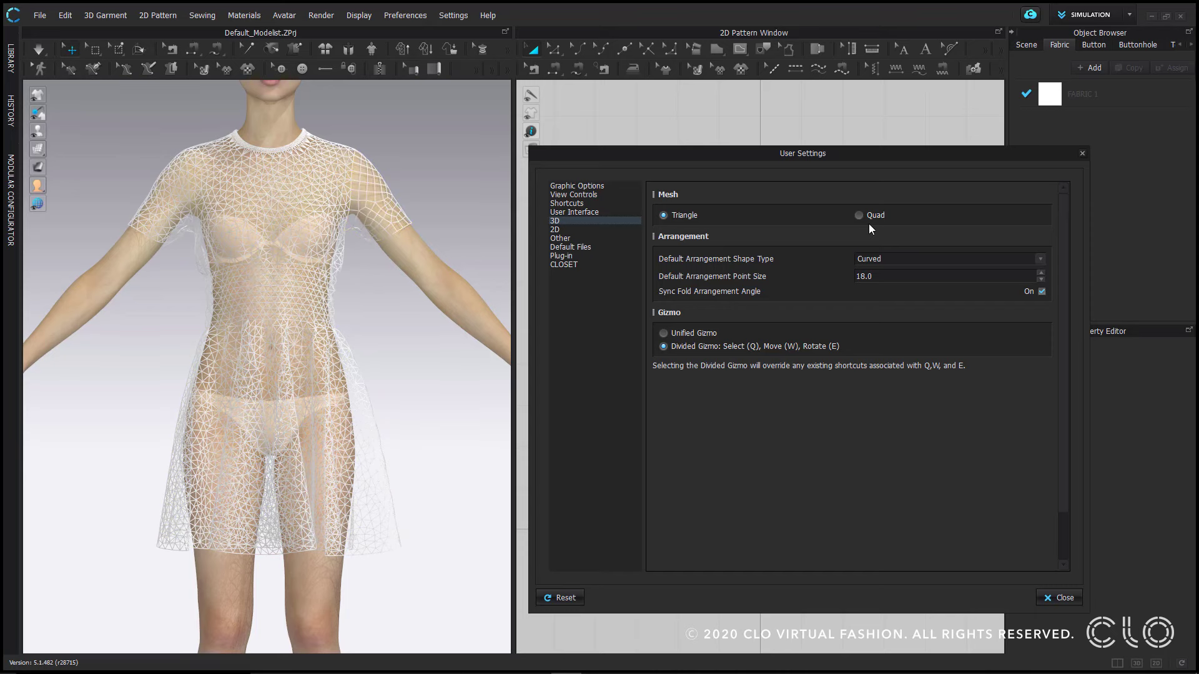
key(ctrl+a)
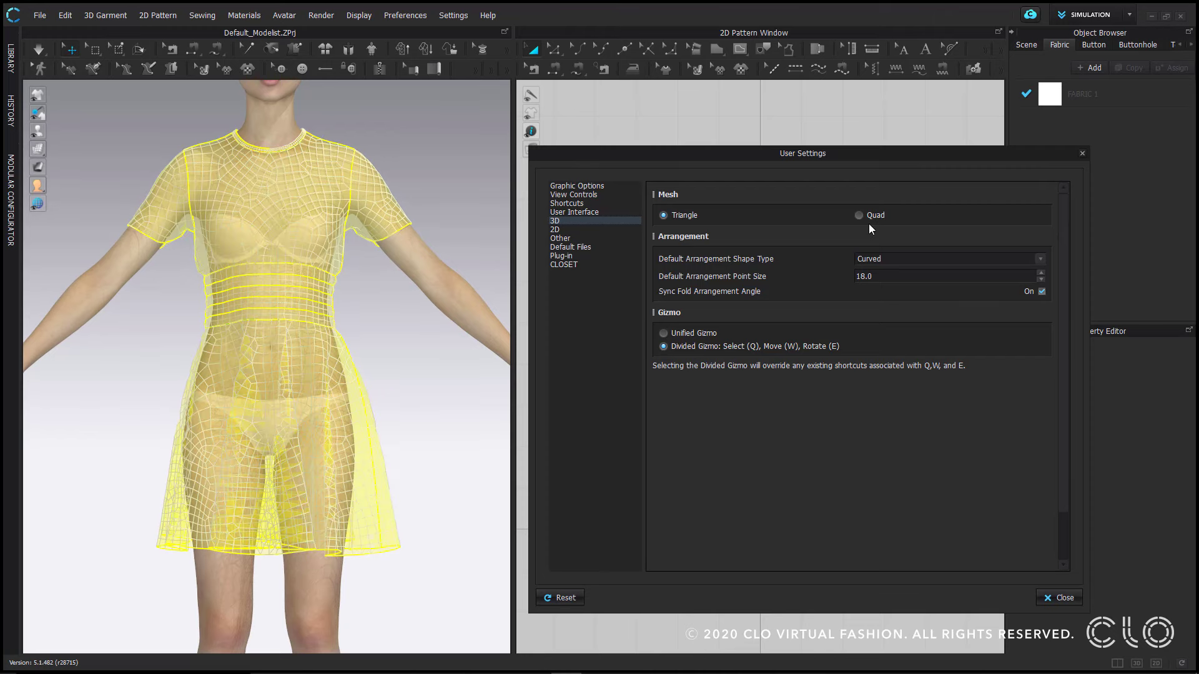
key(Escape)
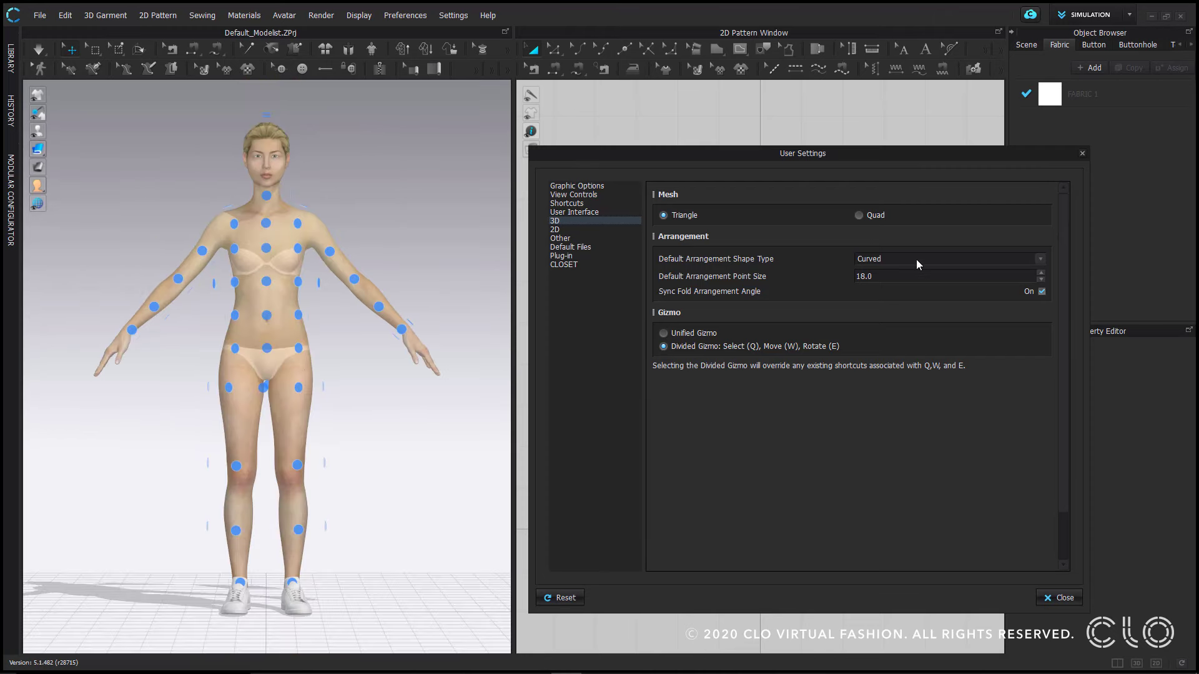
click(916, 260)
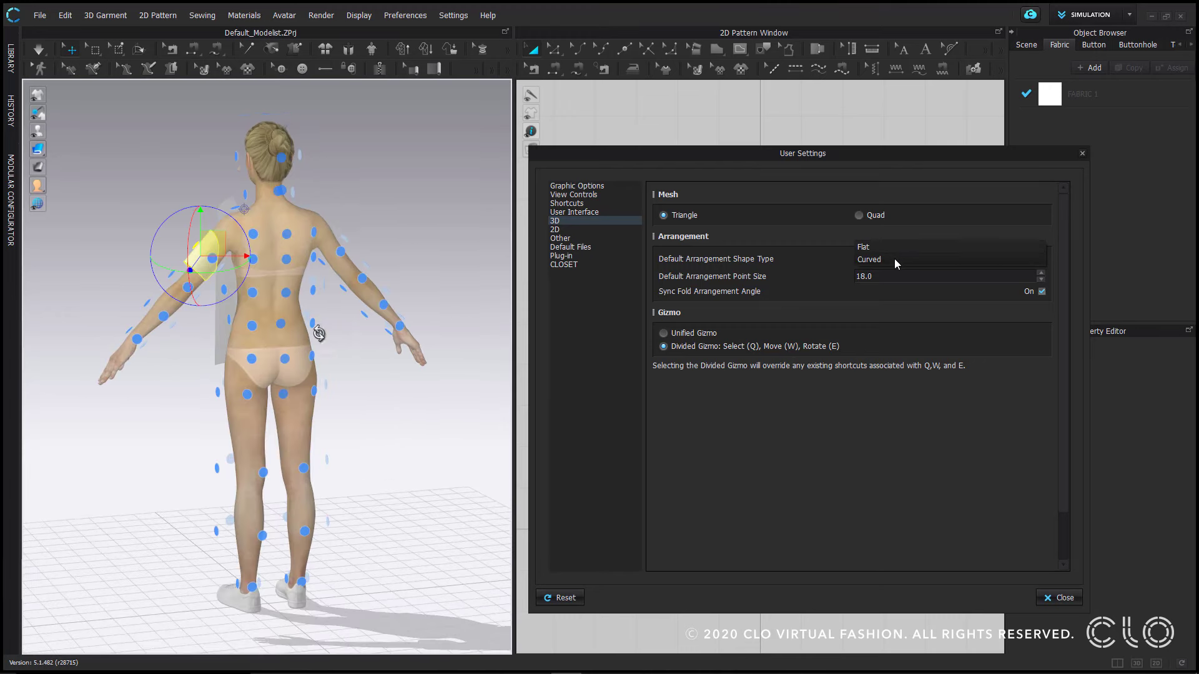
click(894, 258)
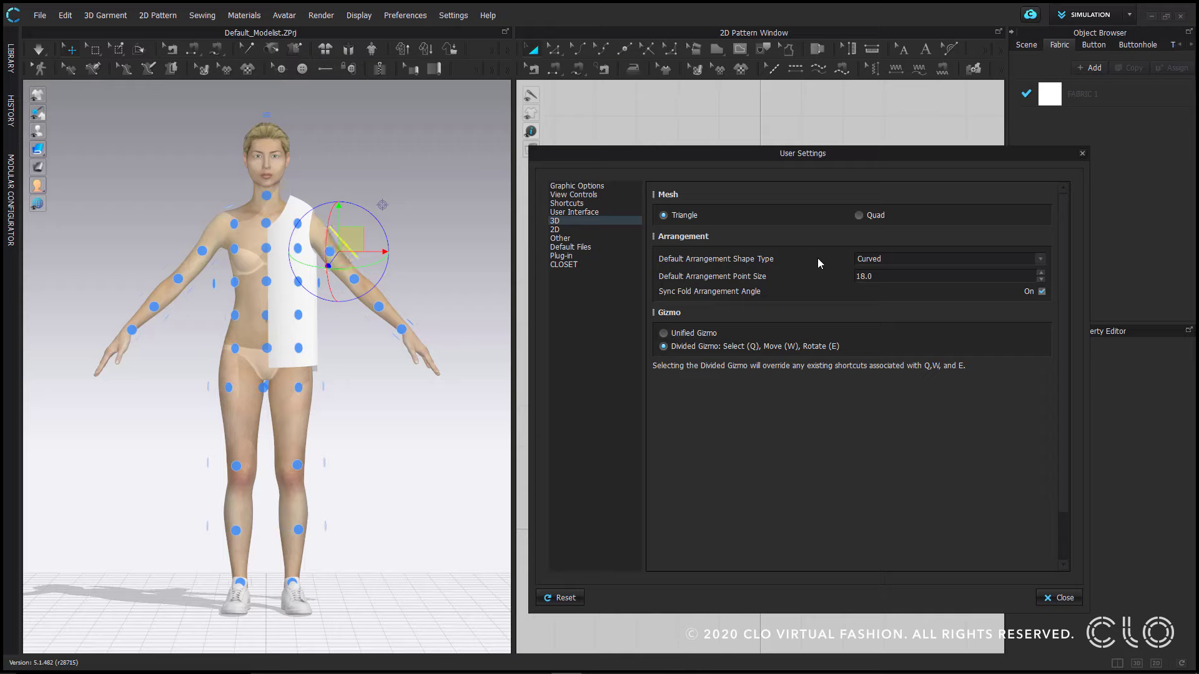
right_drag(500, 449, 436, 455)
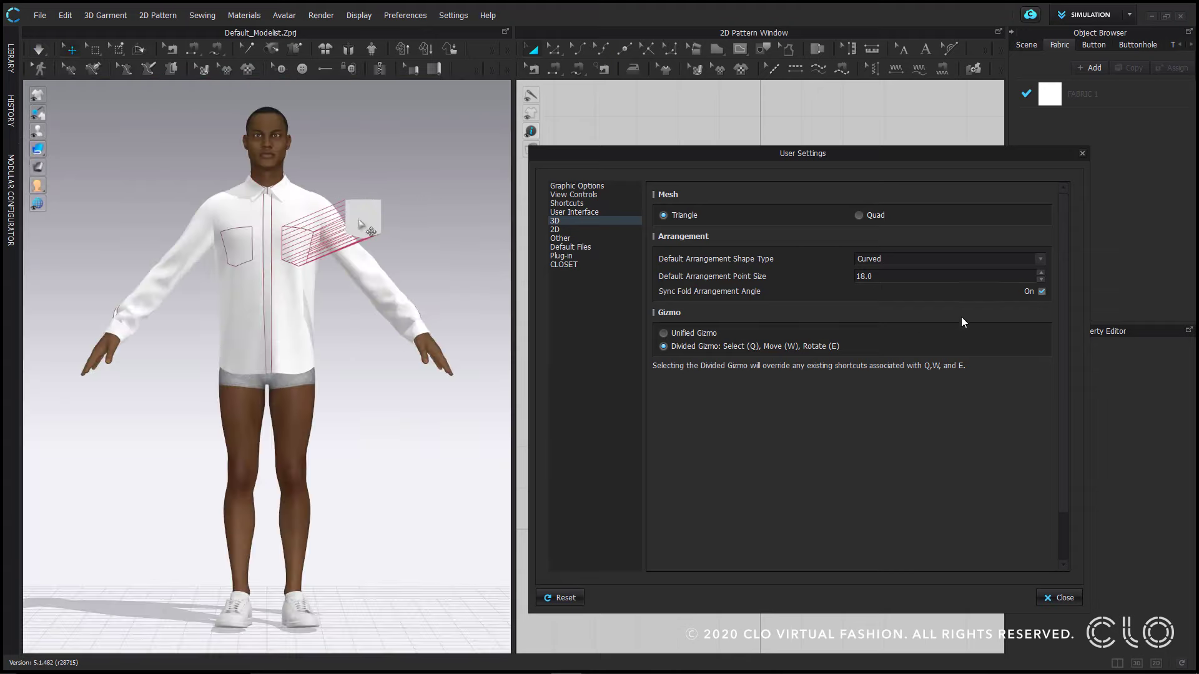
click(664, 334)
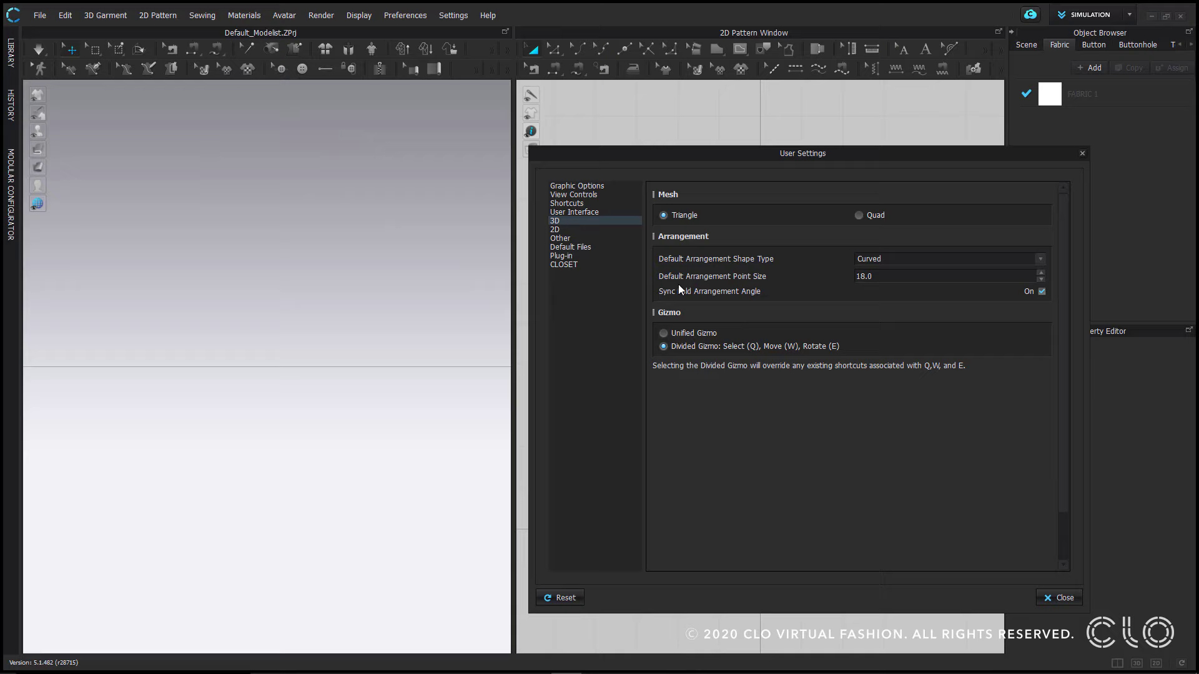
Cut the left piece along its internal line and turn off automatic offset of cut 2D patterns.
click(571, 230)
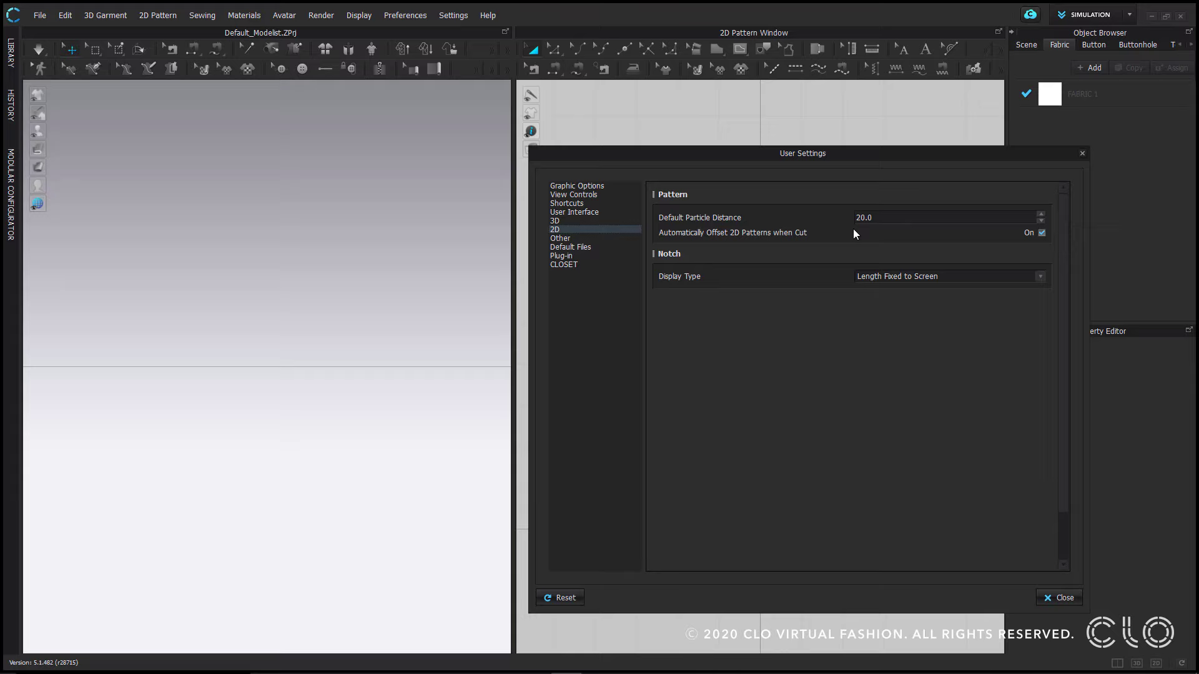
drag(841, 159, 265, 143)
right_click(741, 317)
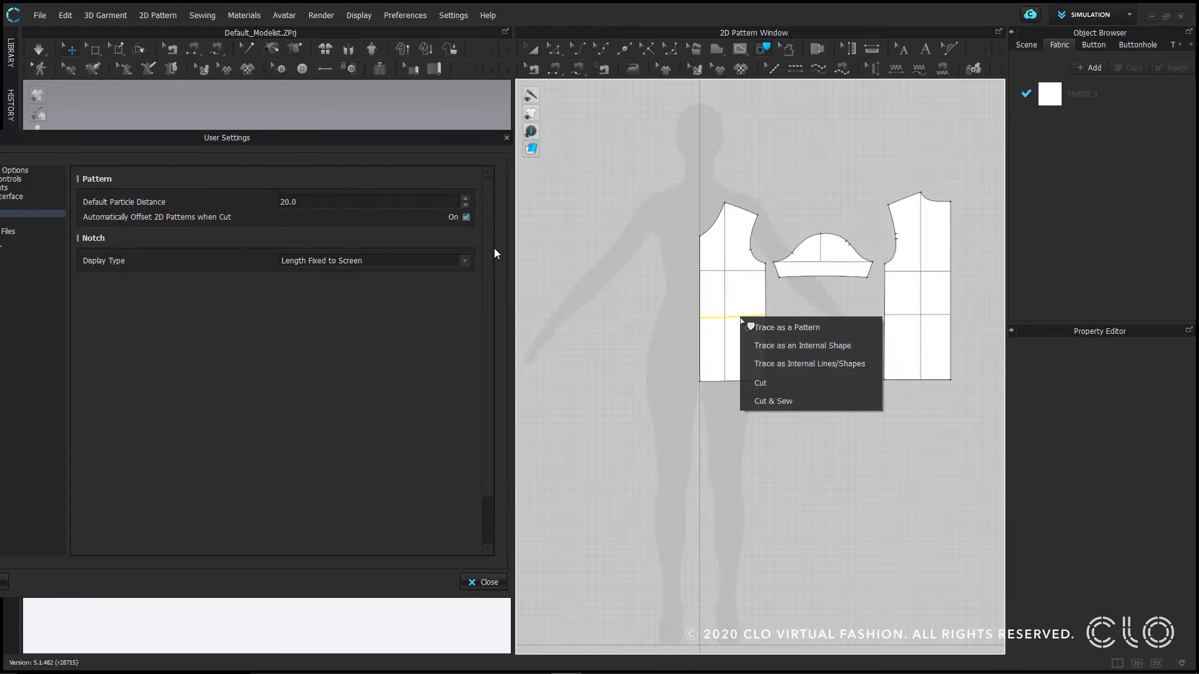
click(773, 401)
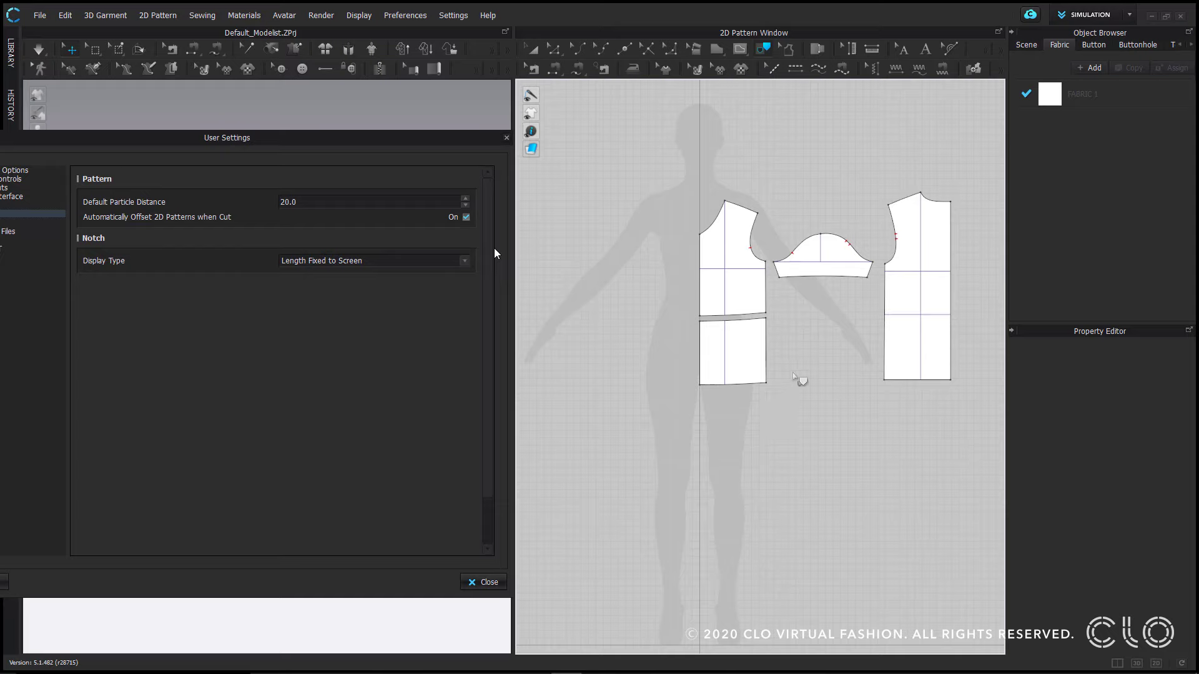
key(ctrl+z)
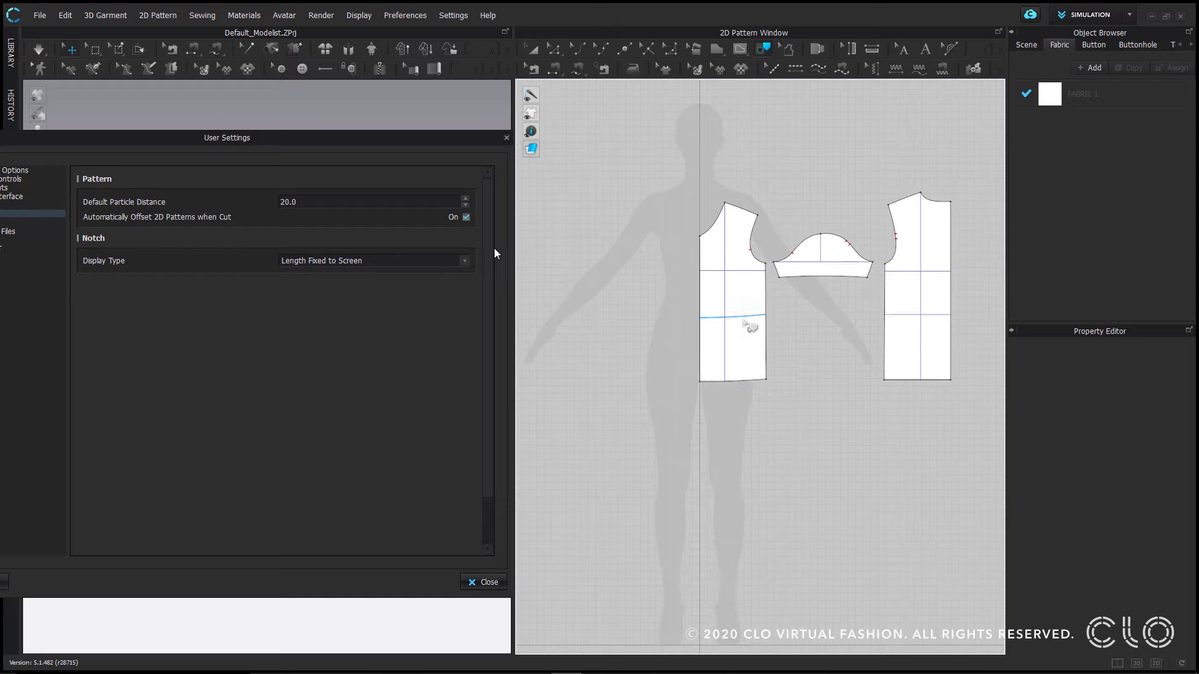
right_click(744, 318)
click(771, 392)
click(466, 217)
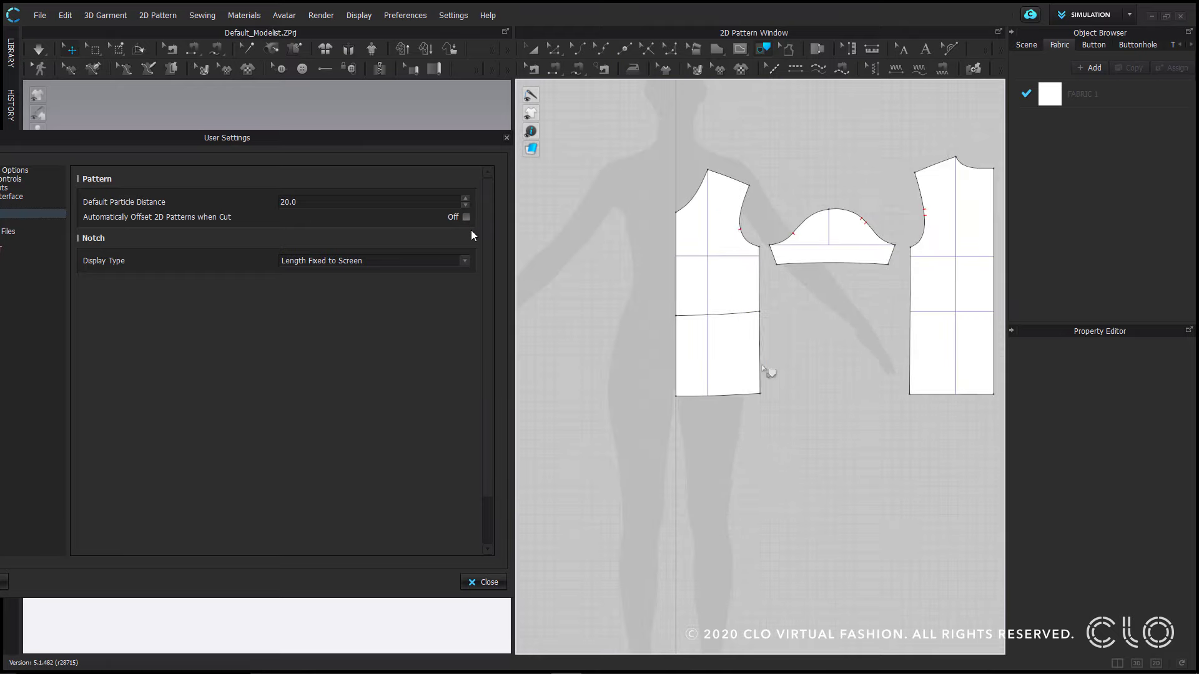
drag(744, 366, 719, 375)
click(818, 409)
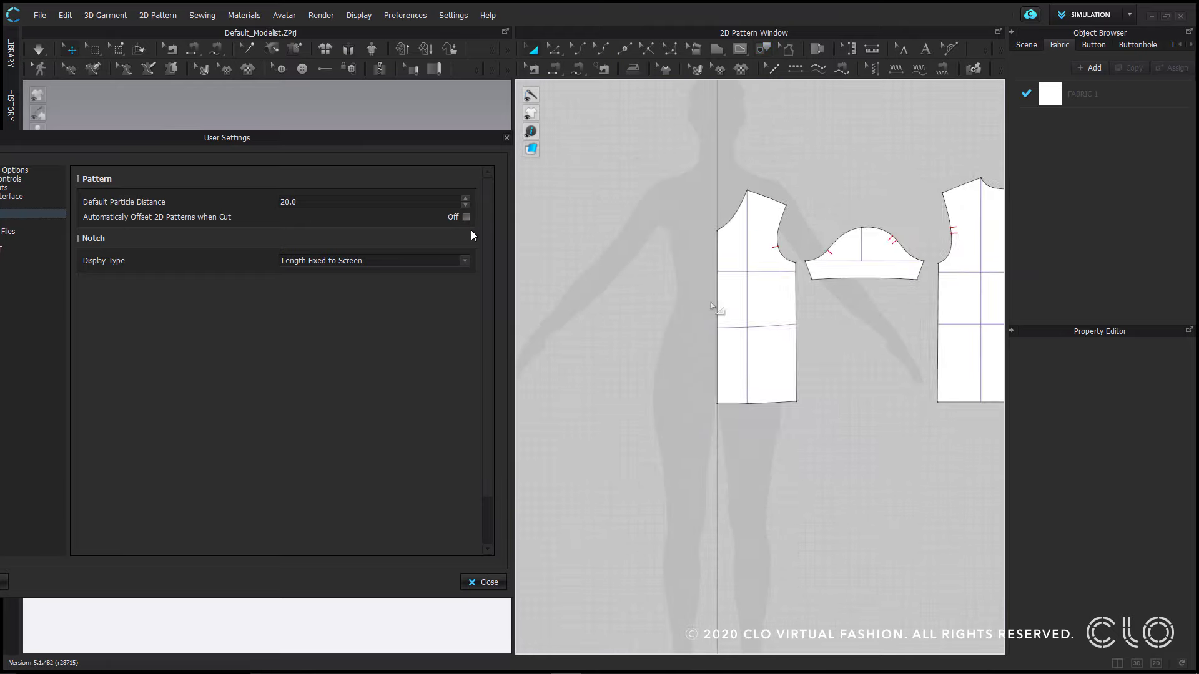
Set the notch display type to Actual Length.
click(465, 260)
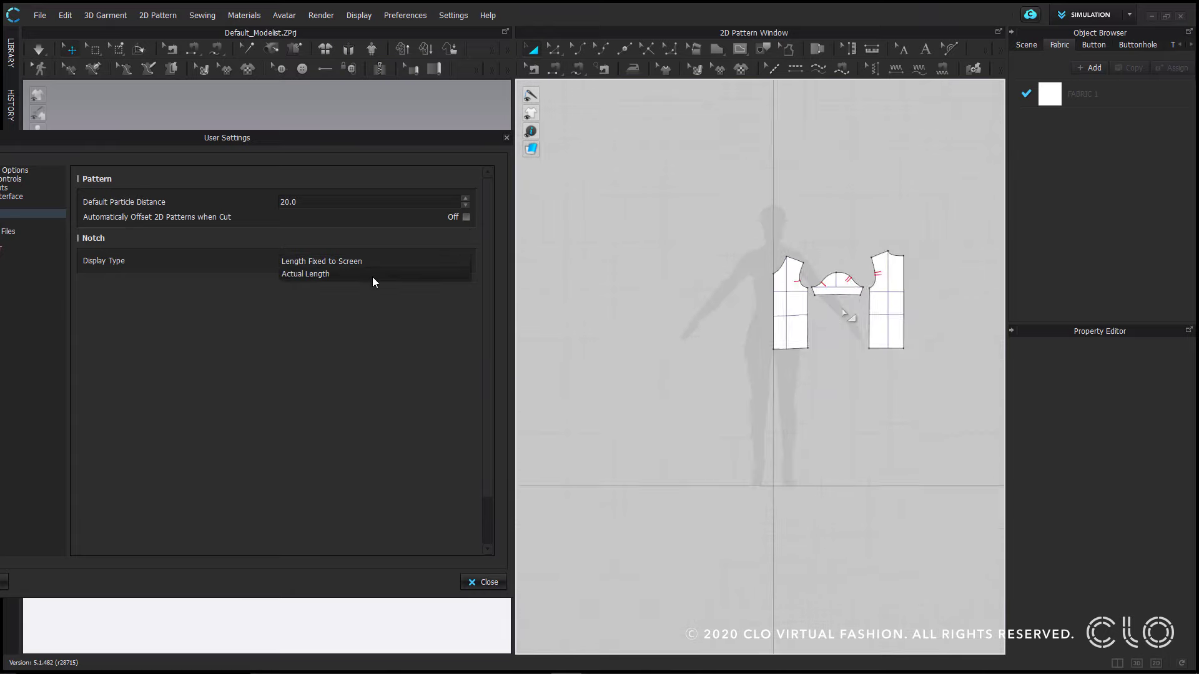
click(373, 266)
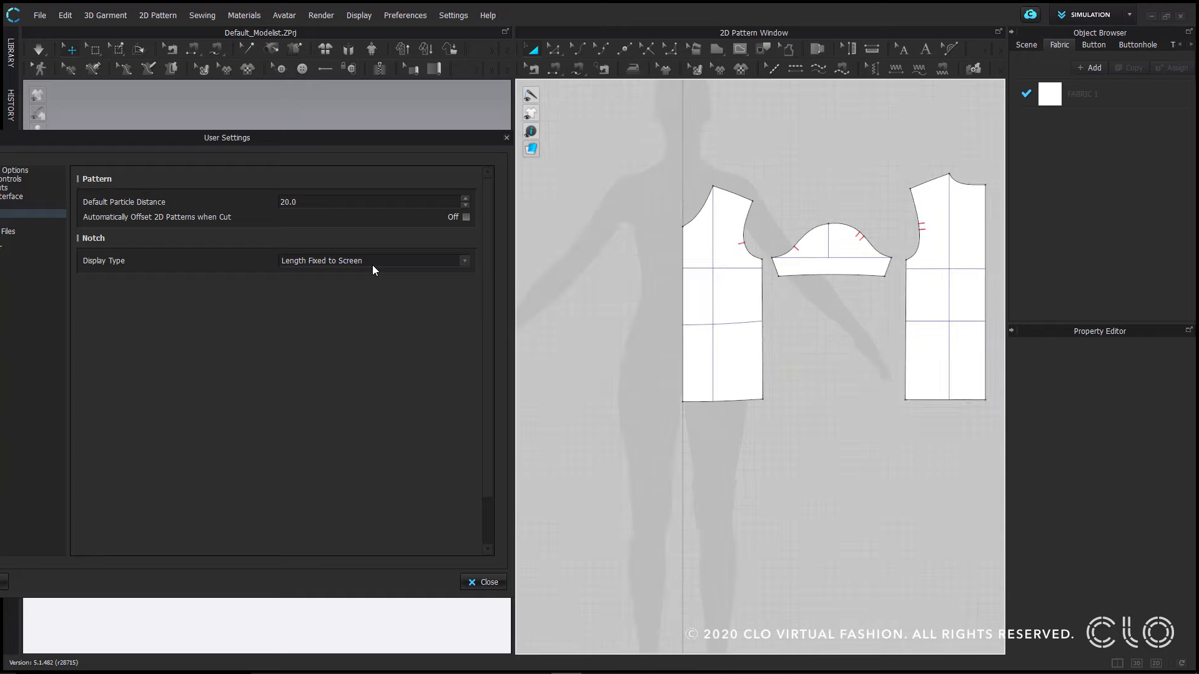
click(373, 265)
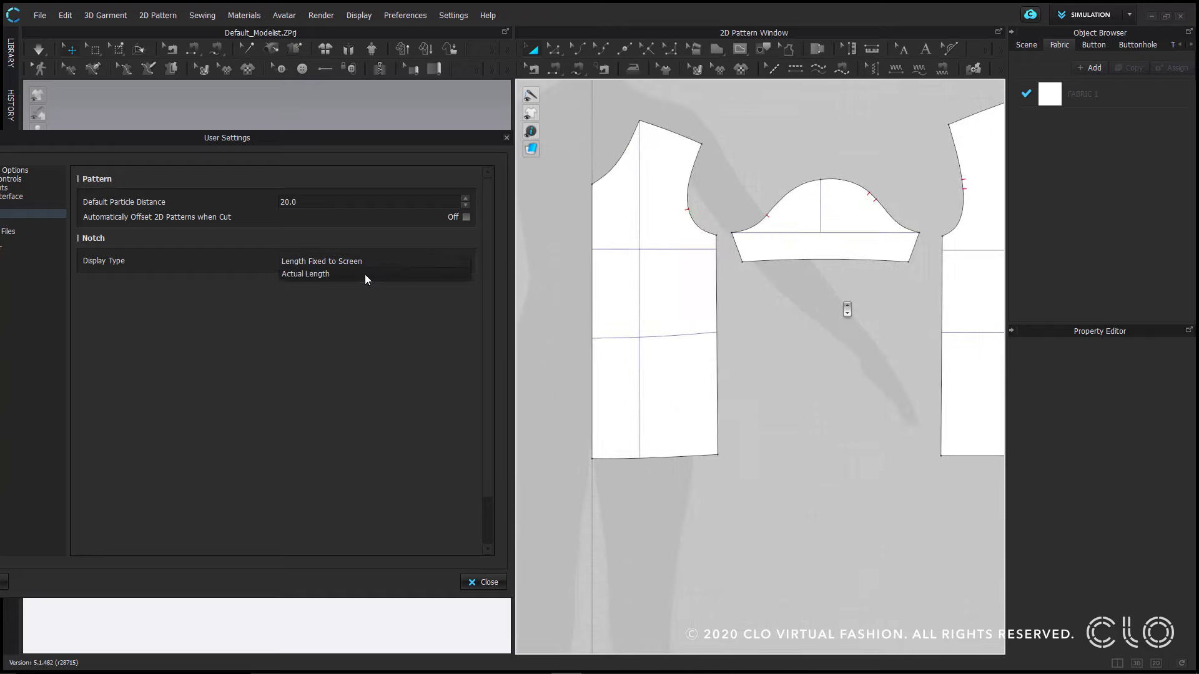
click(364, 275)
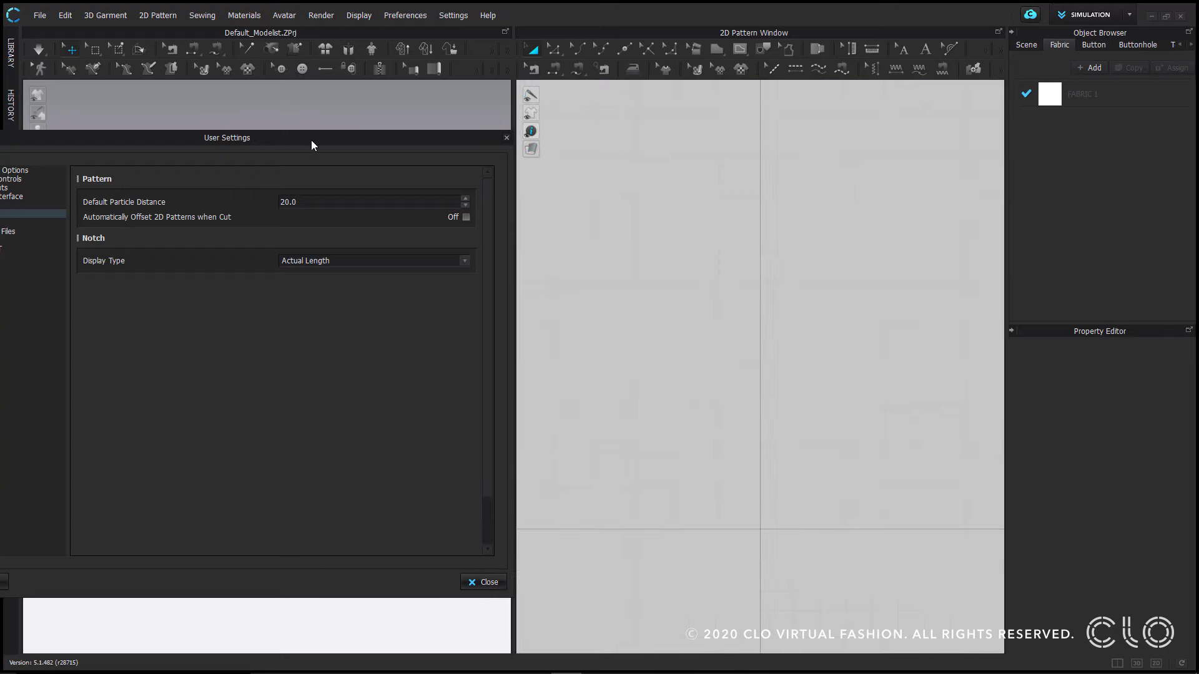
drag(311, 140, 896, 148)
click(571, 225)
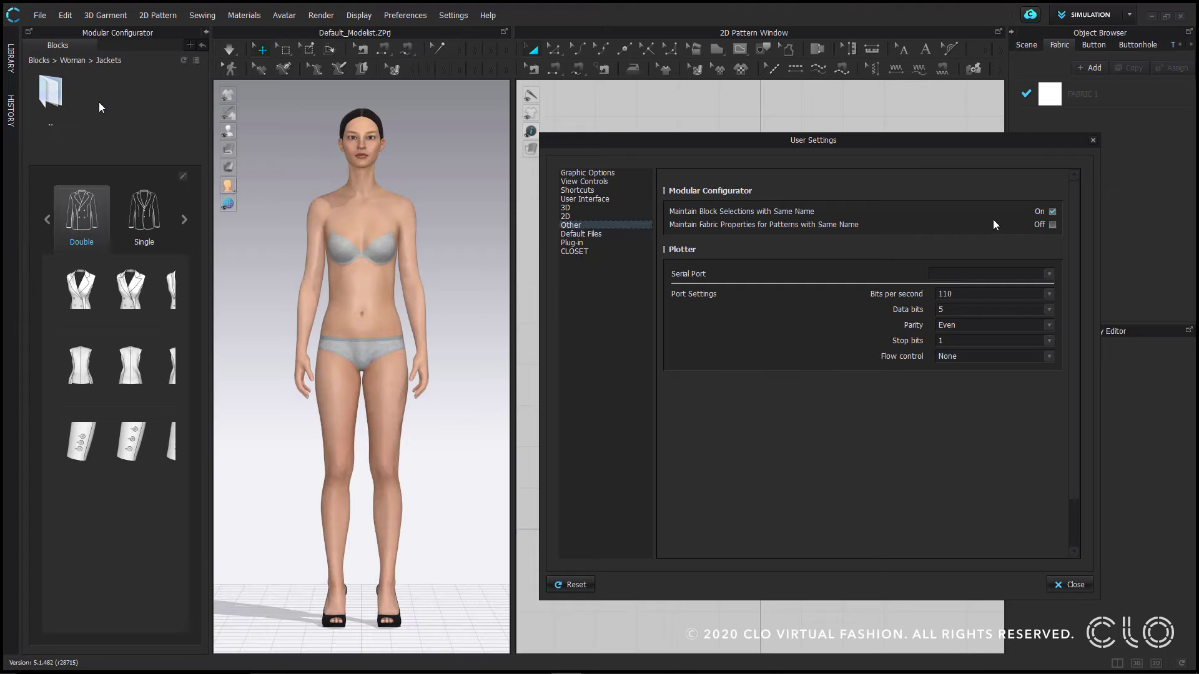
Turn off Maintain Block Selections with Same Name, testing jacket vest, body and sleeve block picks.
click(1052, 212)
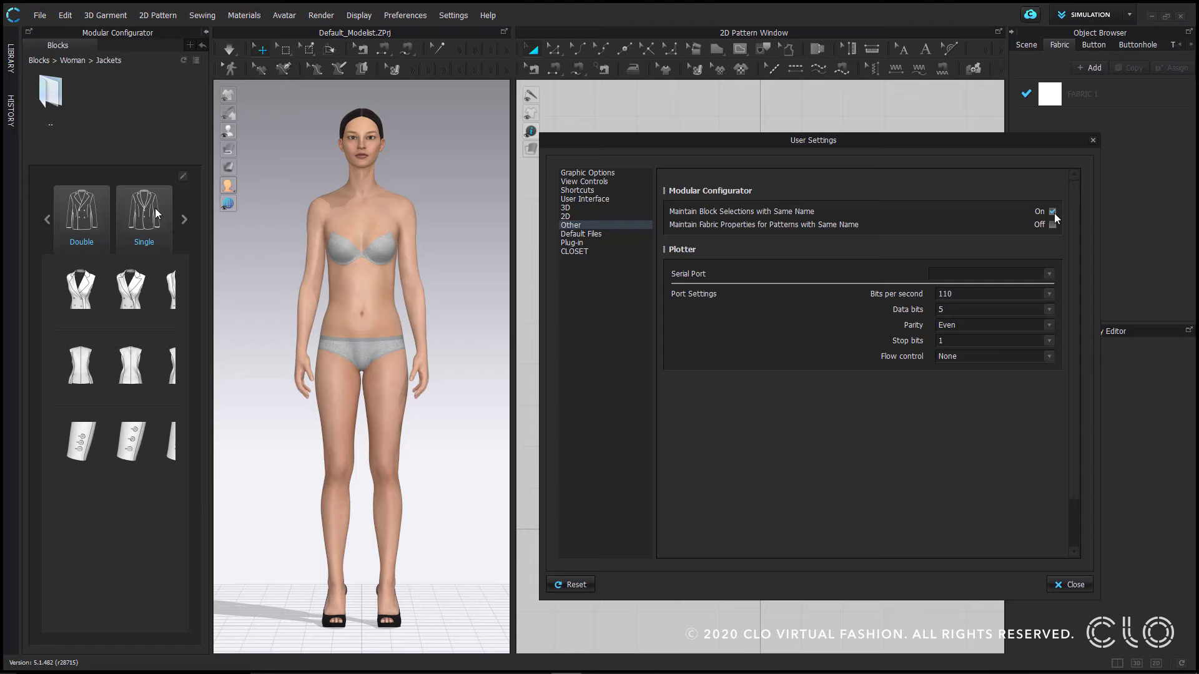
click(93, 293)
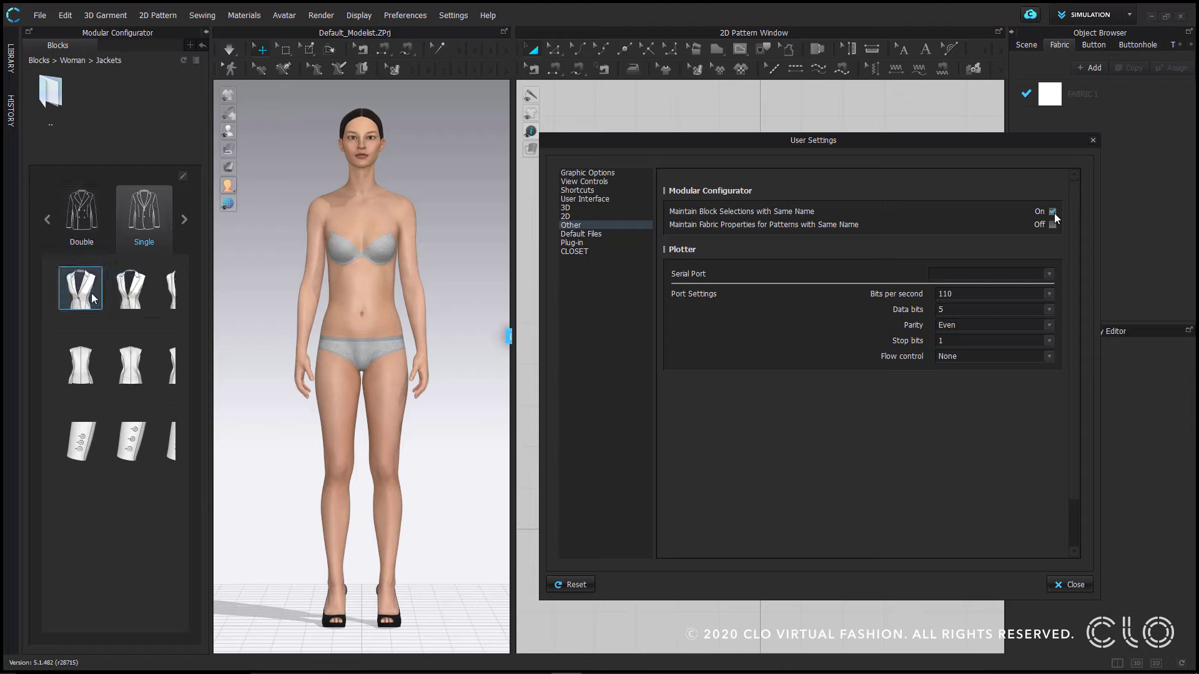
click(87, 368)
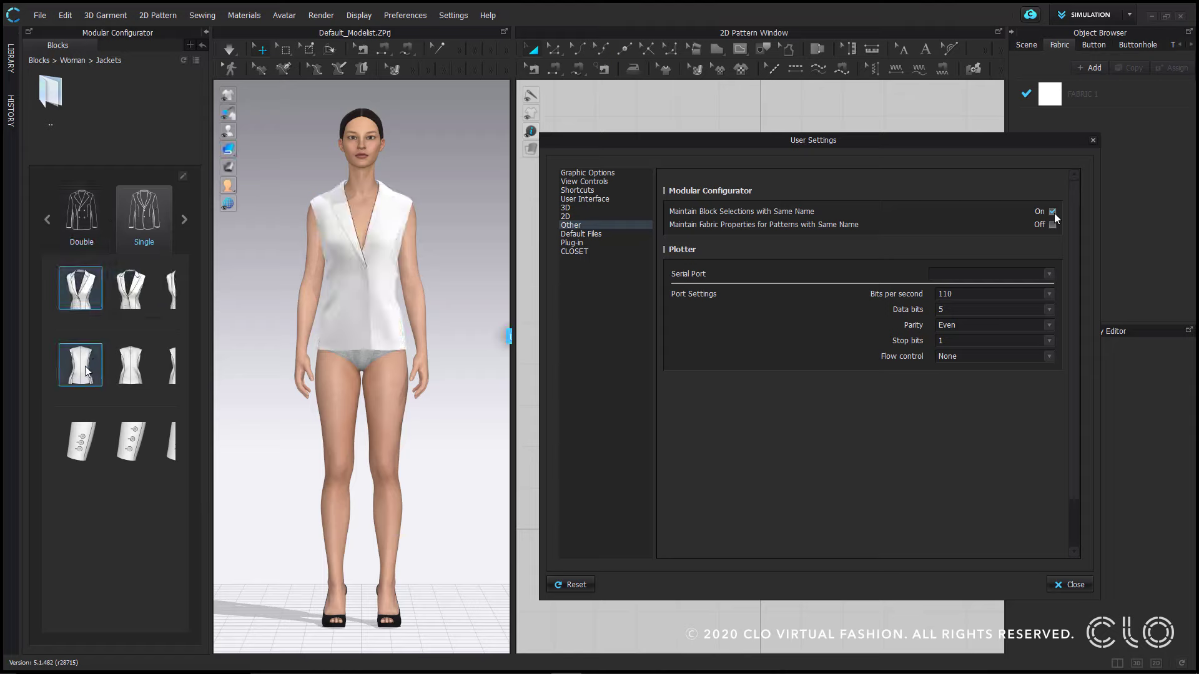
click(83, 444)
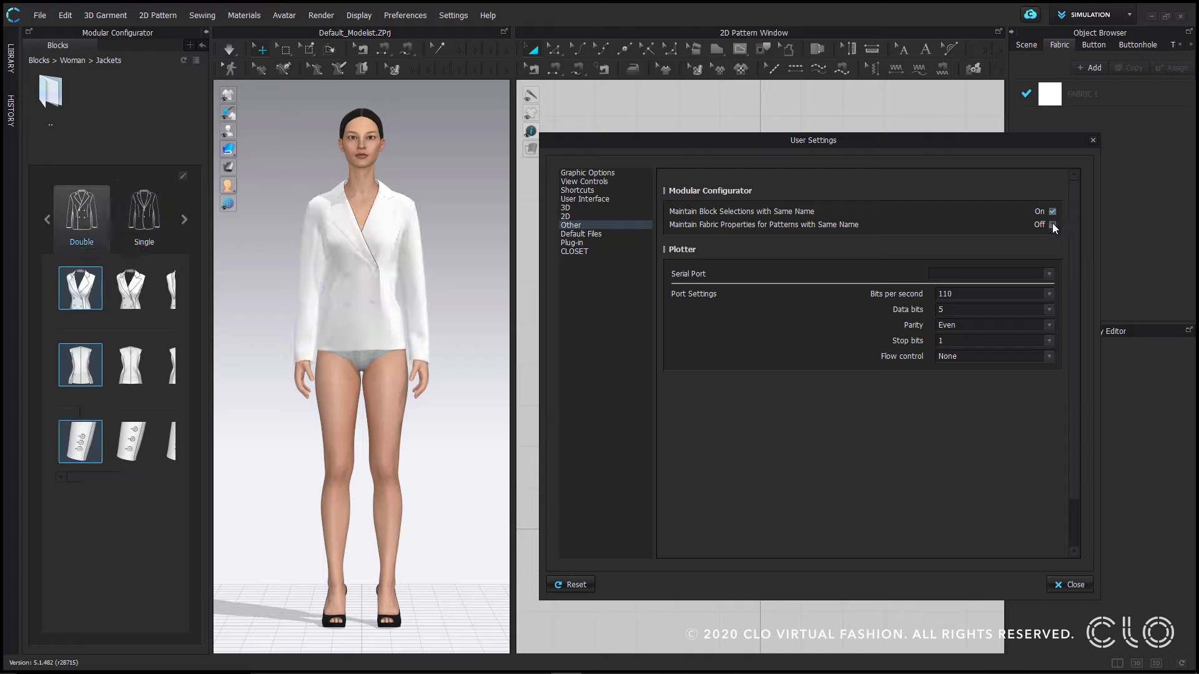
click(1052, 211)
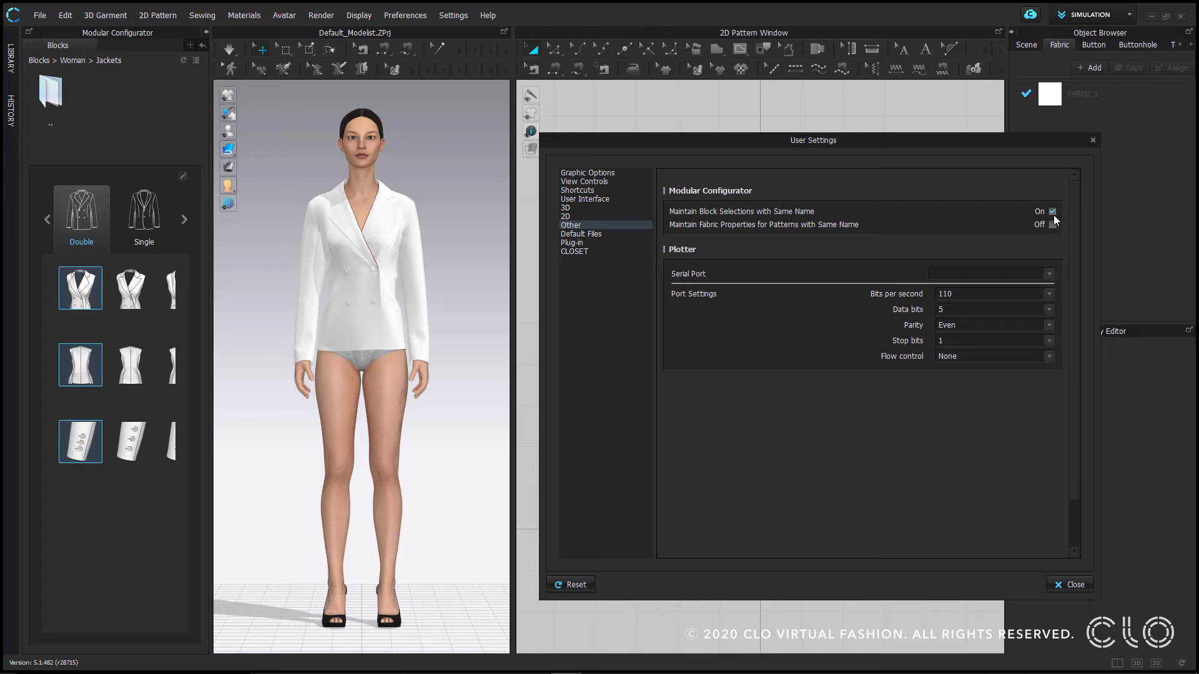
click(86, 226)
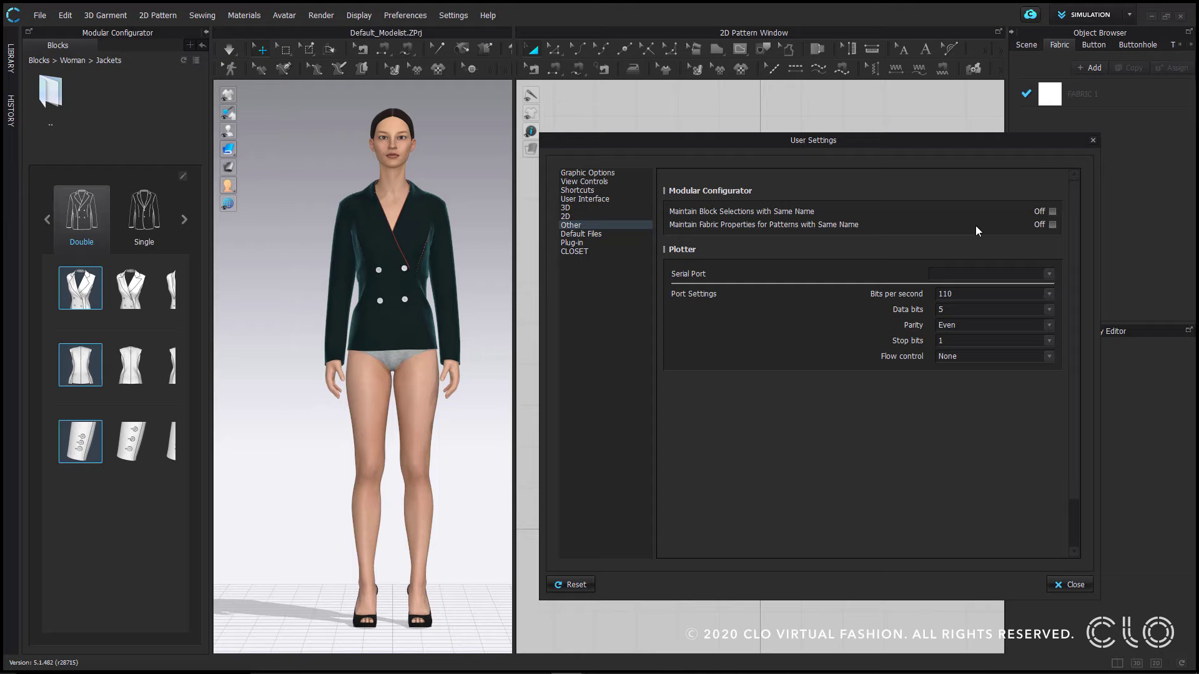
click(144, 216)
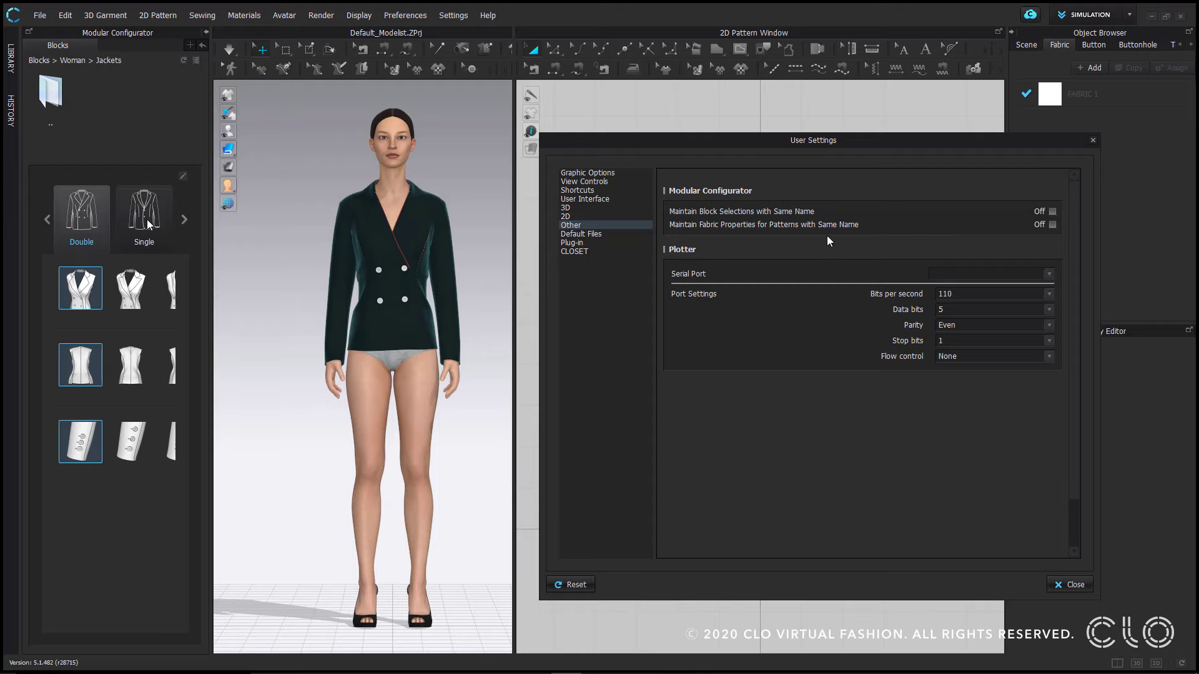
click(1053, 226)
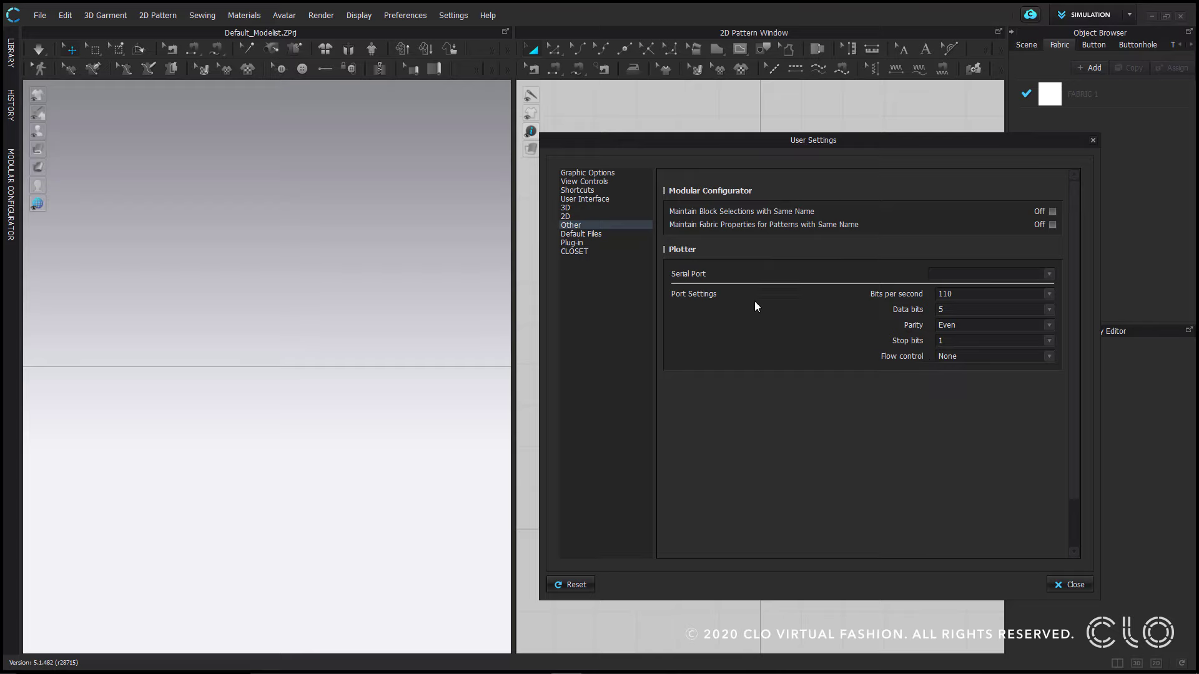
Show the Default Files page and browse for an auto save folder, cancelling without changing it.
click(615, 235)
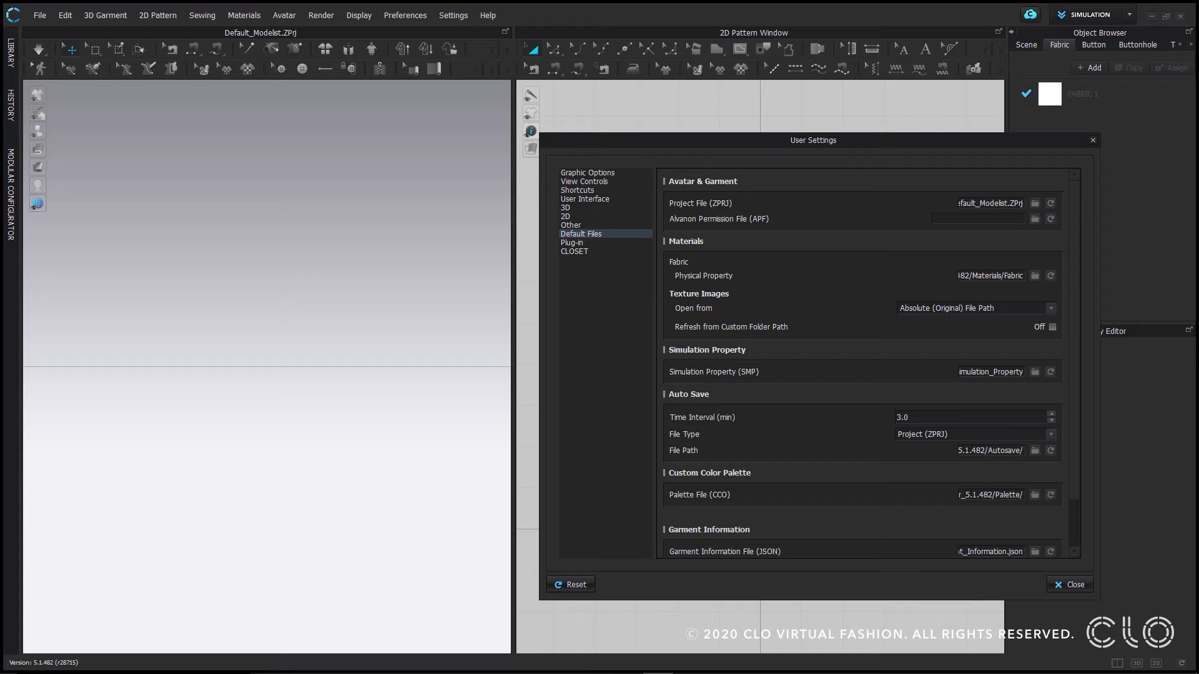
click(1035, 450)
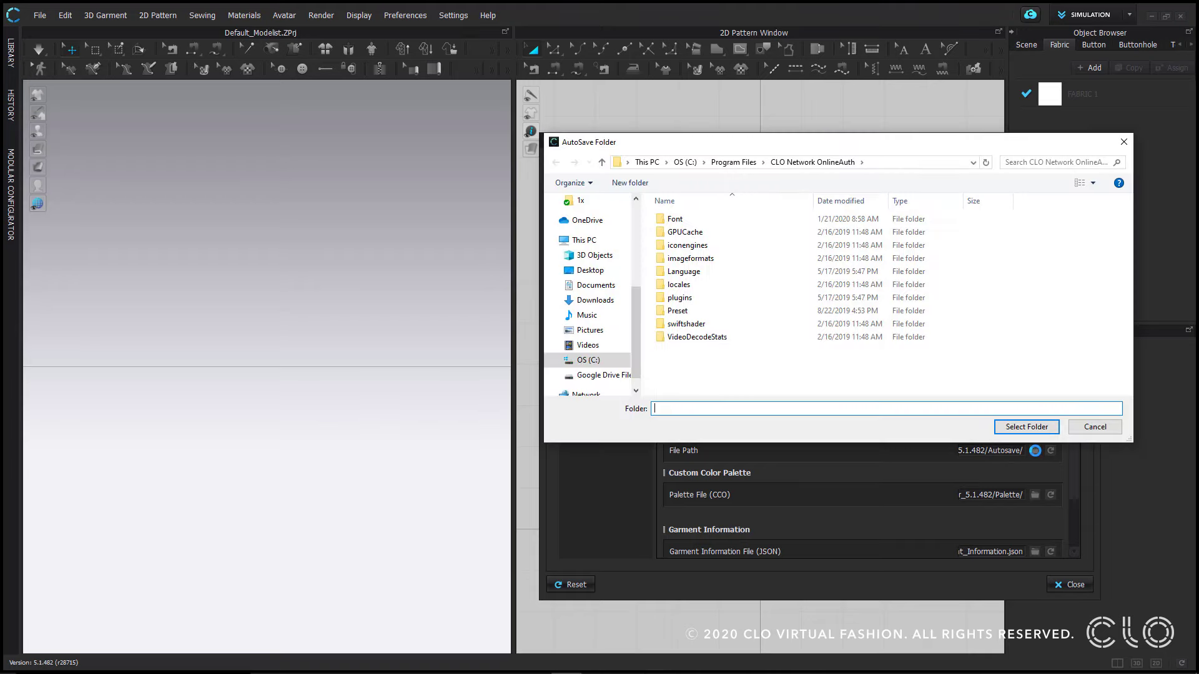
click(1086, 429)
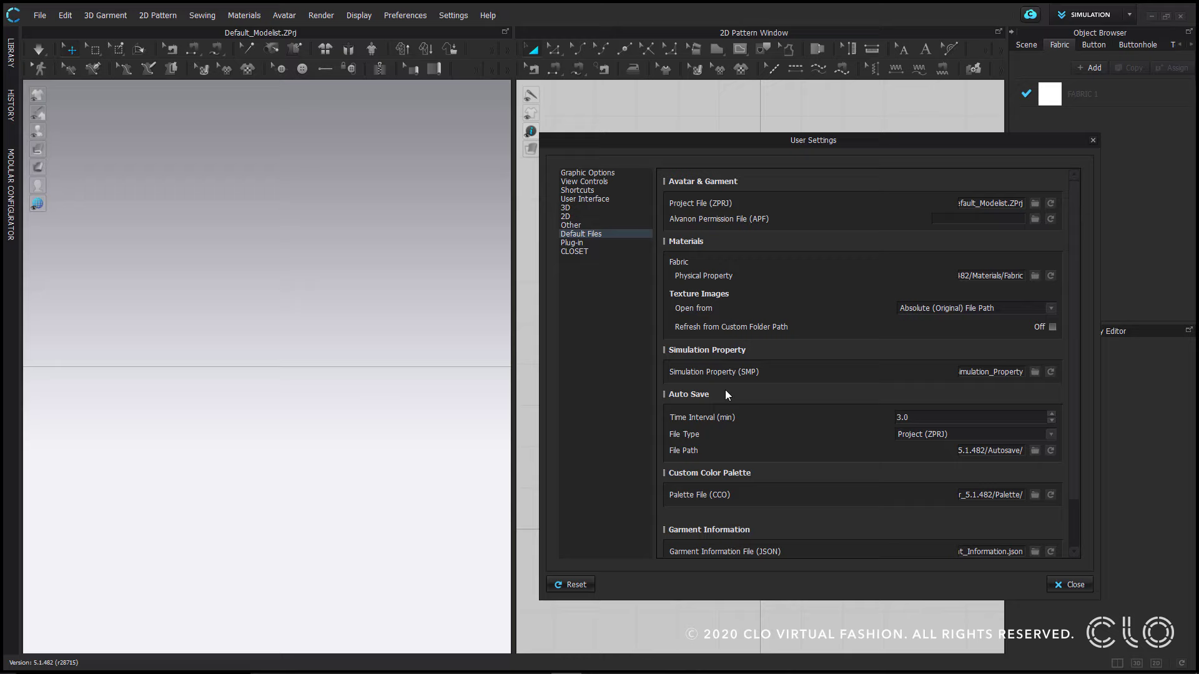
click(571, 243)
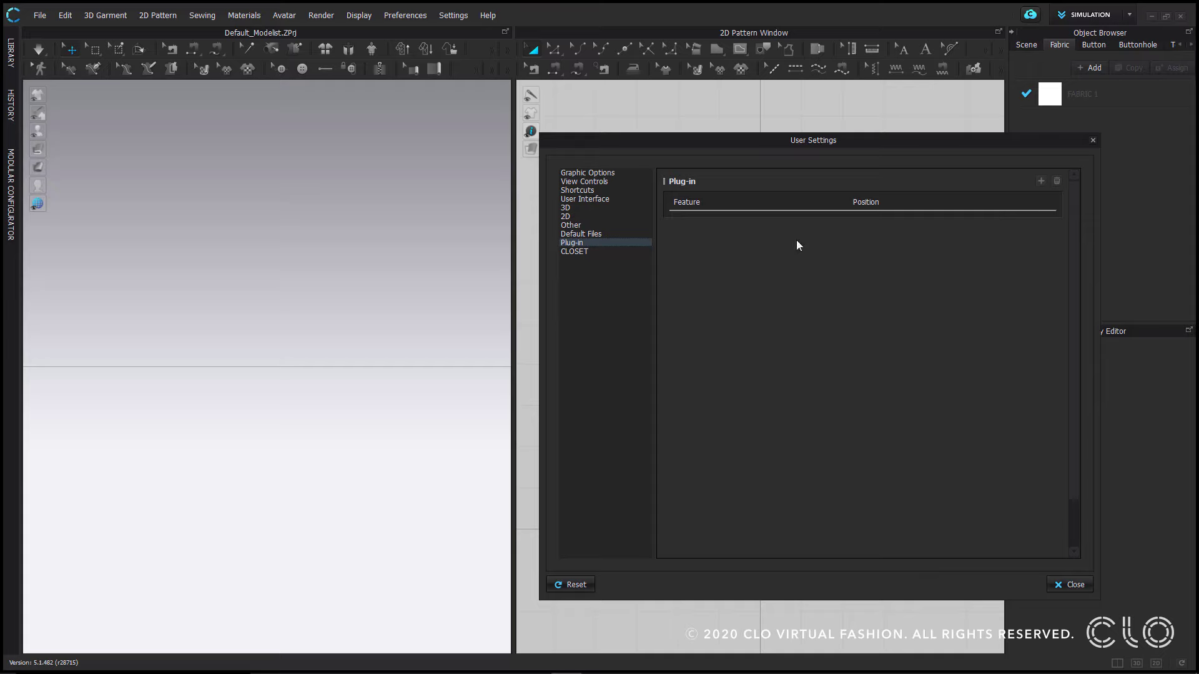
click(578, 252)
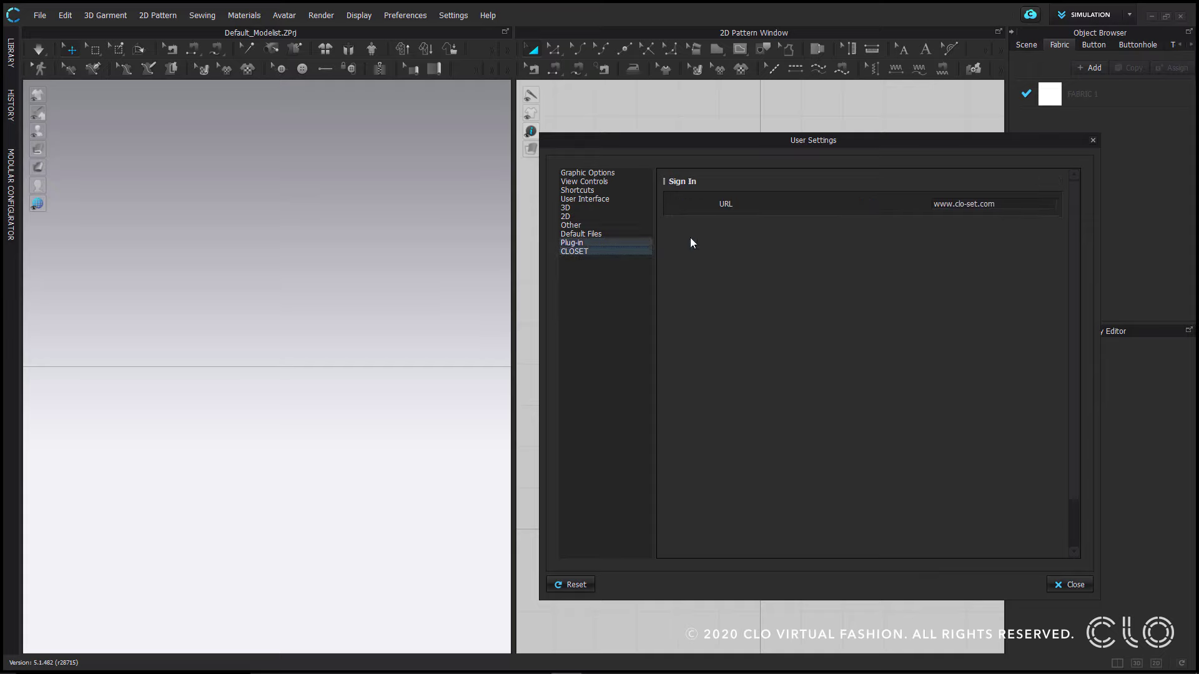